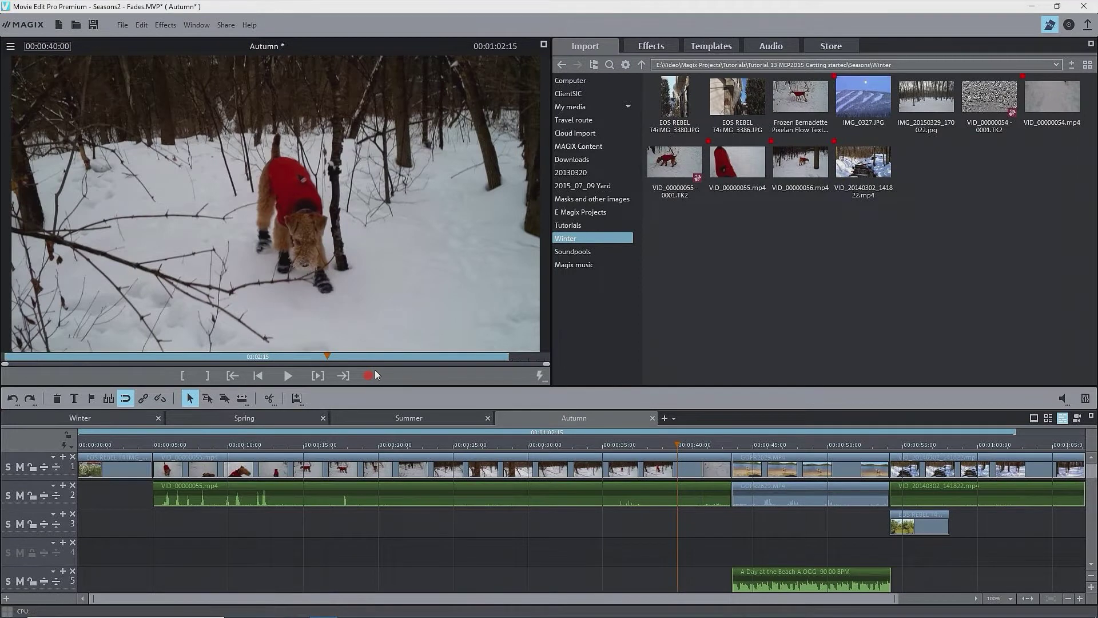
# Step: Drag GOPR2629 onto the end of VID_00000055 to form a crossfade, then scrub through it
pyautogui.click(224, 398)
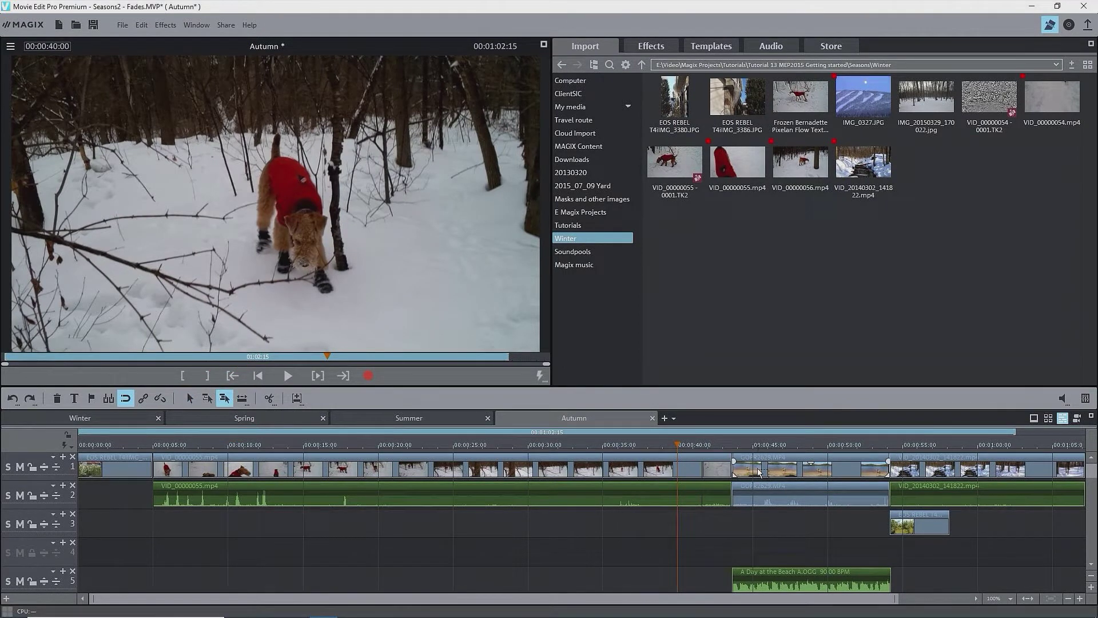
pyautogui.moveTo(759, 472); pyautogui.dragTo(735, 475)
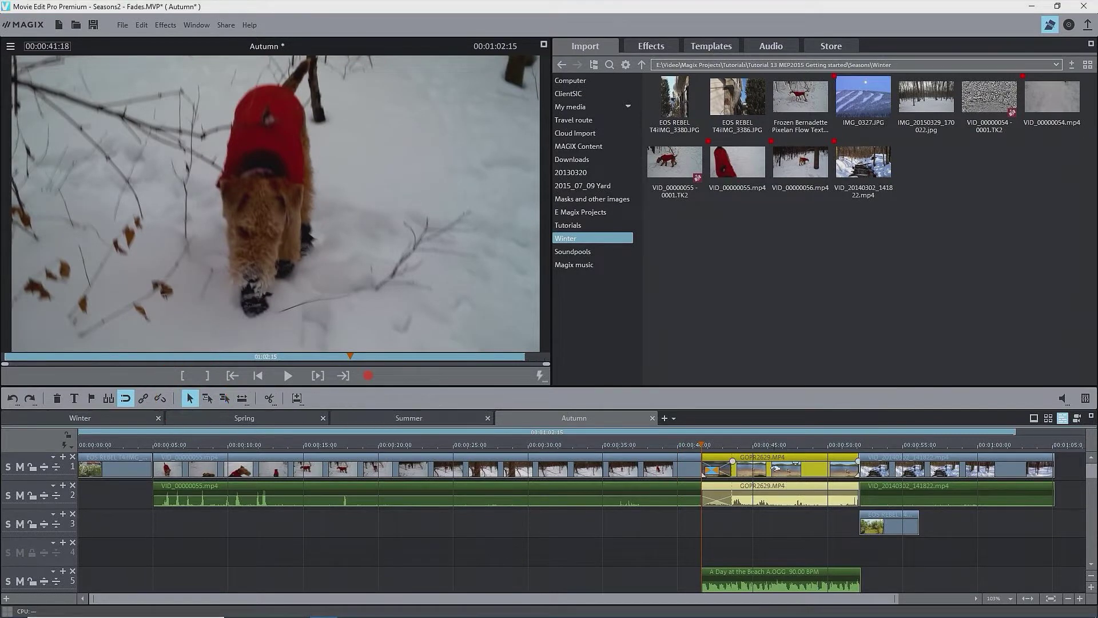
pyautogui.click(681, 444)
pyautogui.moveTo(680, 445); pyautogui.dragTo(701, 445)
# Step: Open the GOPR2629 crossfade in the Trimmer editor from the clip's shortcut menu
pyautogui.rightClick(767, 470)
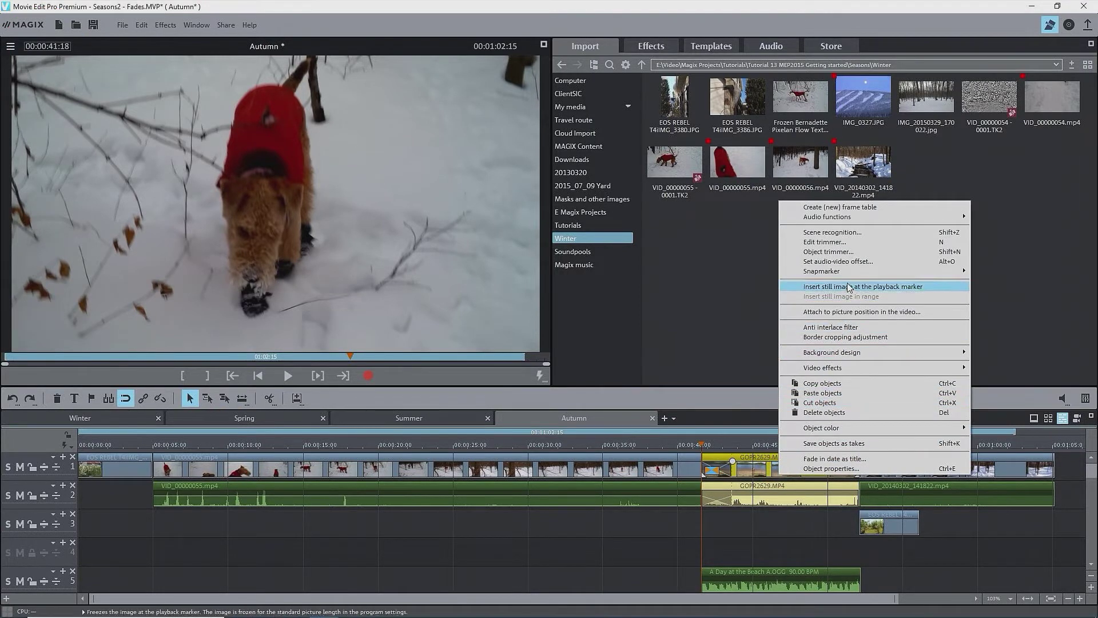
pyautogui.click(829, 242)
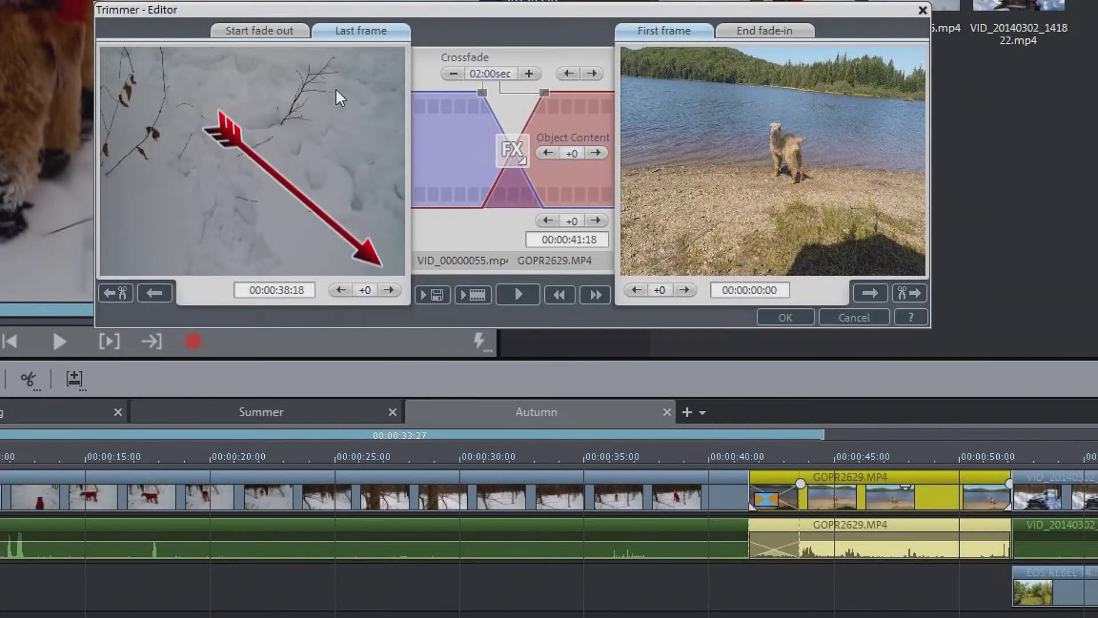
pyautogui.click(267, 35)
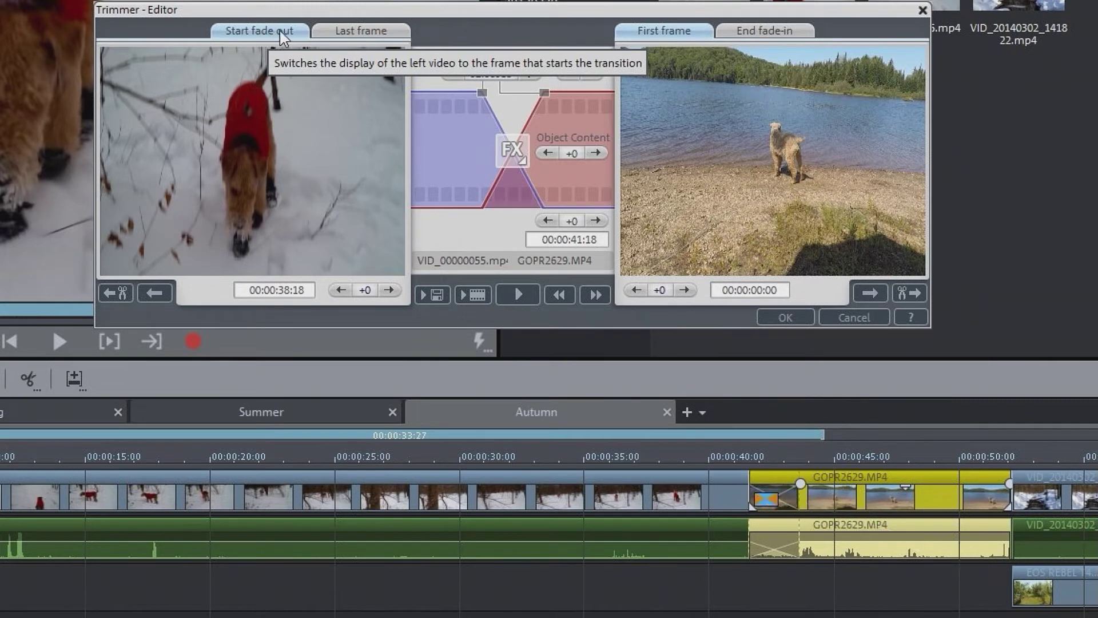
pyautogui.click(343, 35)
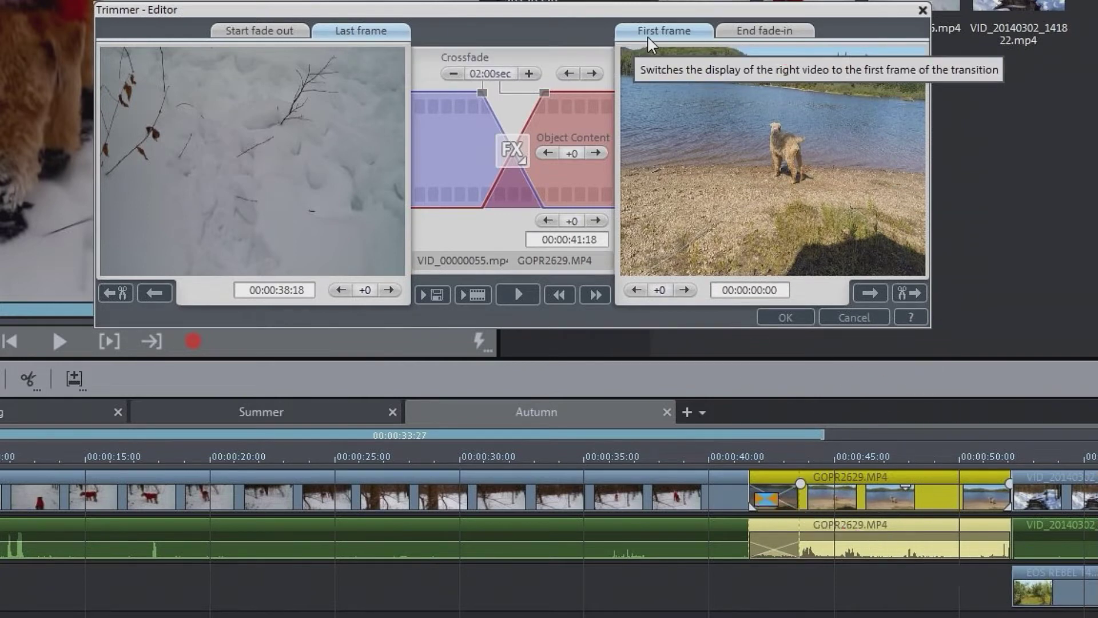
pyautogui.click(761, 34)
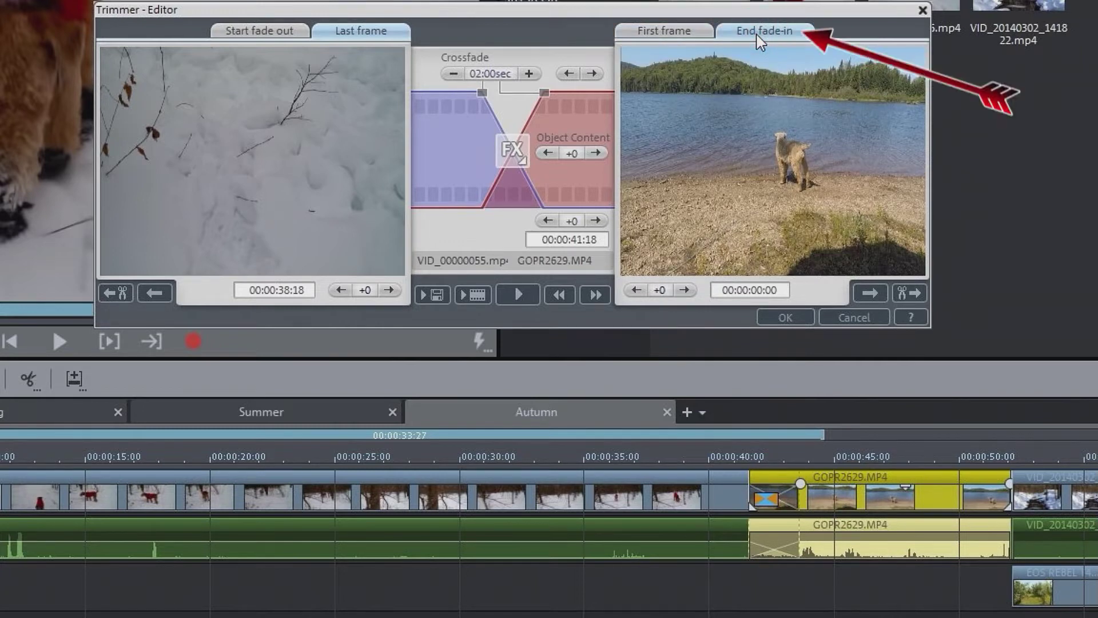
pyautogui.click(698, 35)
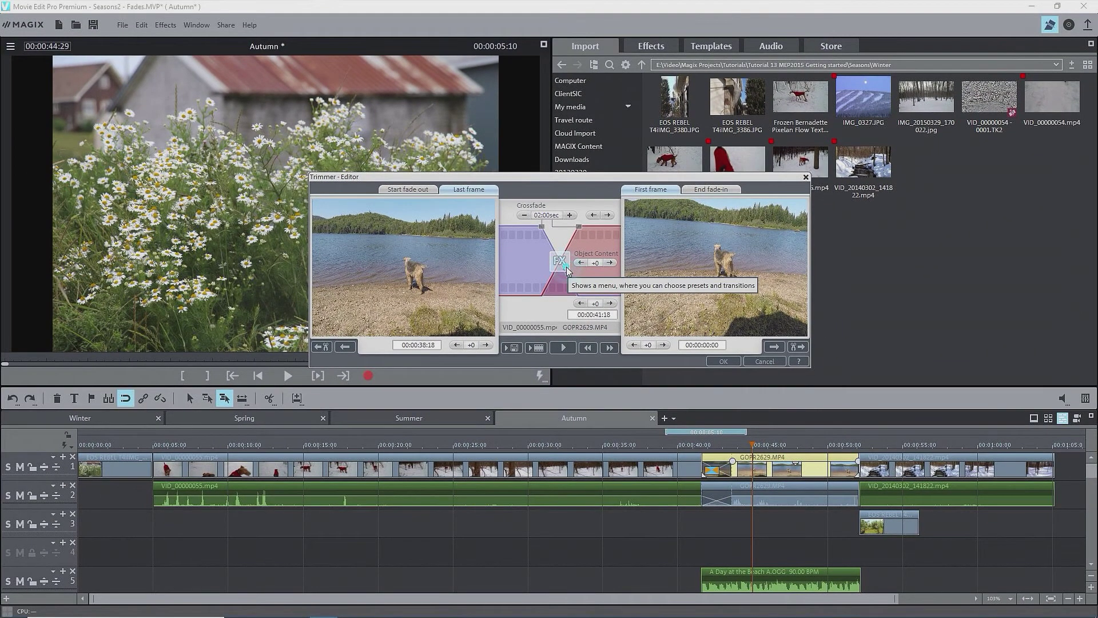
pyautogui.click(566, 267)
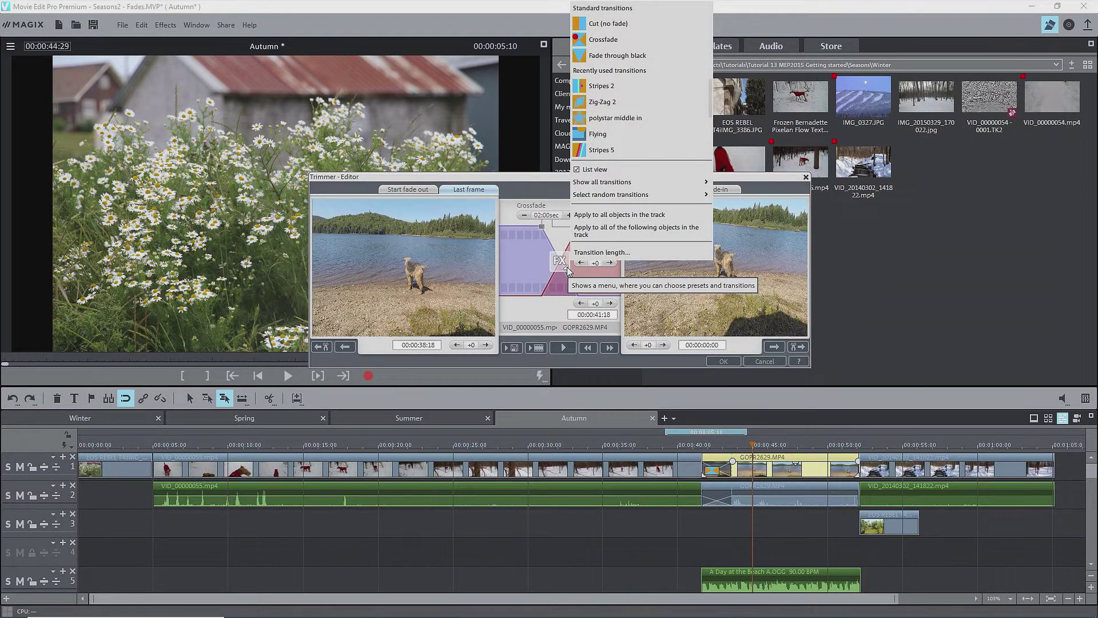
pyautogui.click(552, 234)
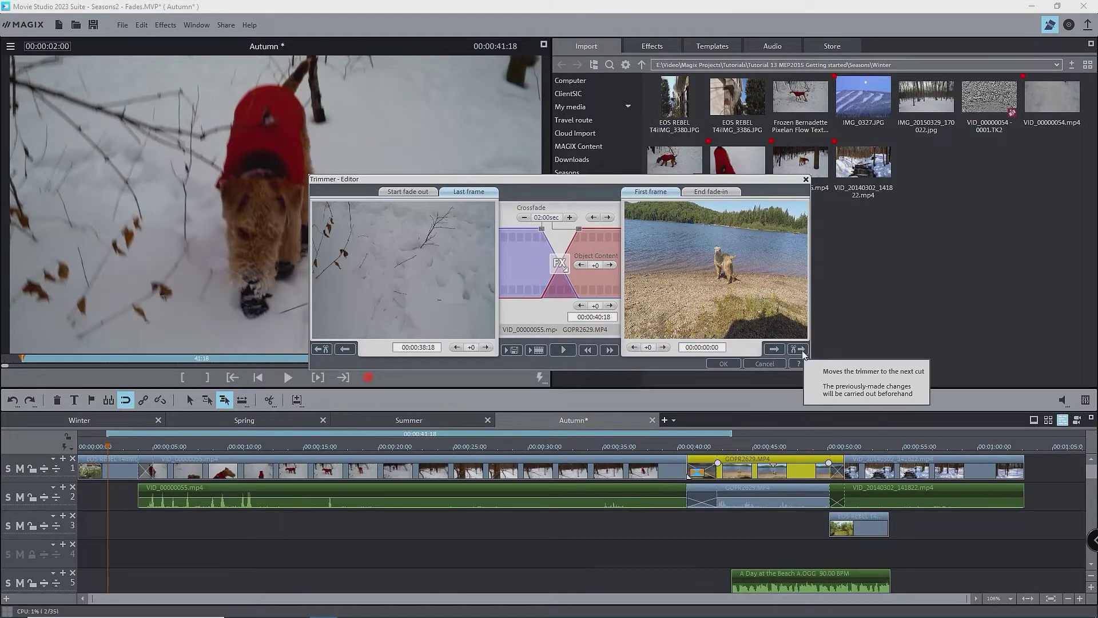
pyautogui.click(798, 347)
pyautogui.click(313, 348)
pyautogui.click(314, 348)
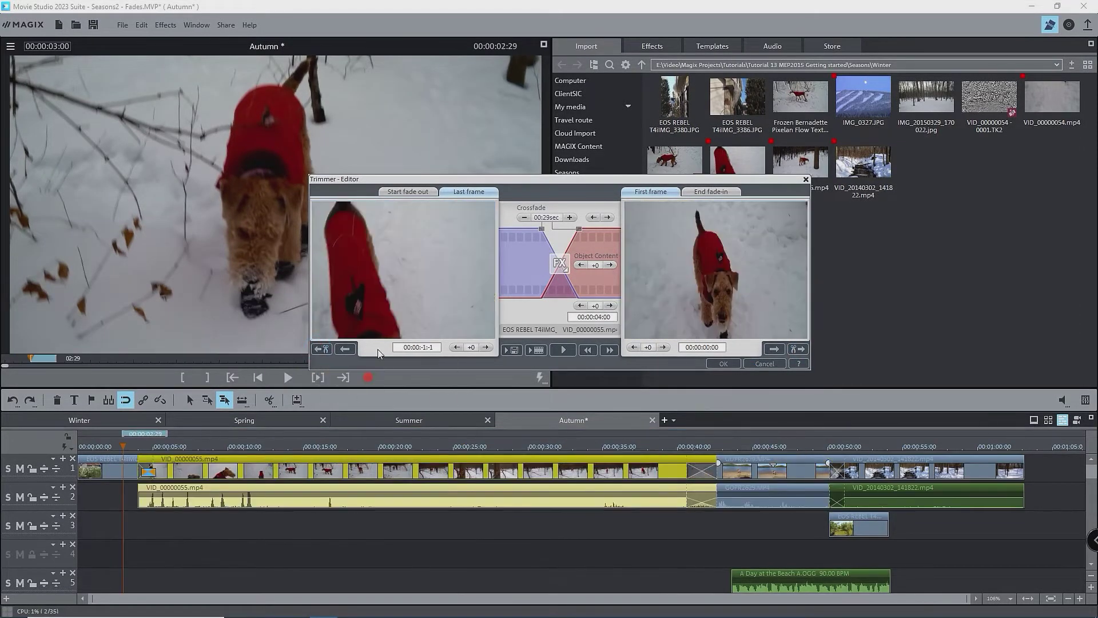
pyautogui.click(790, 349)
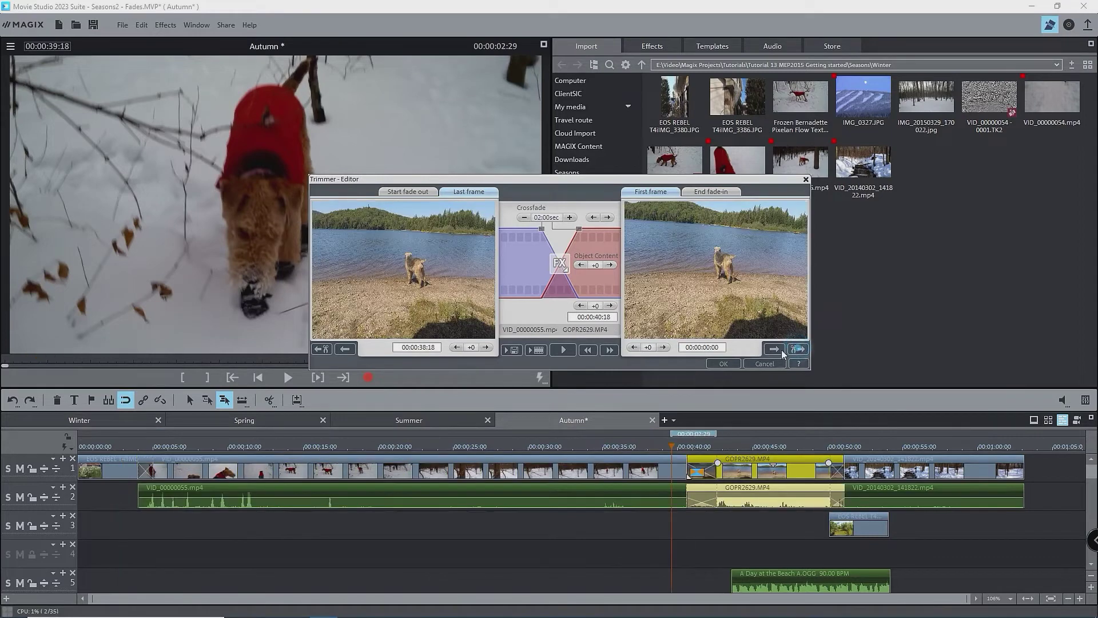
pyautogui.click(775, 350)
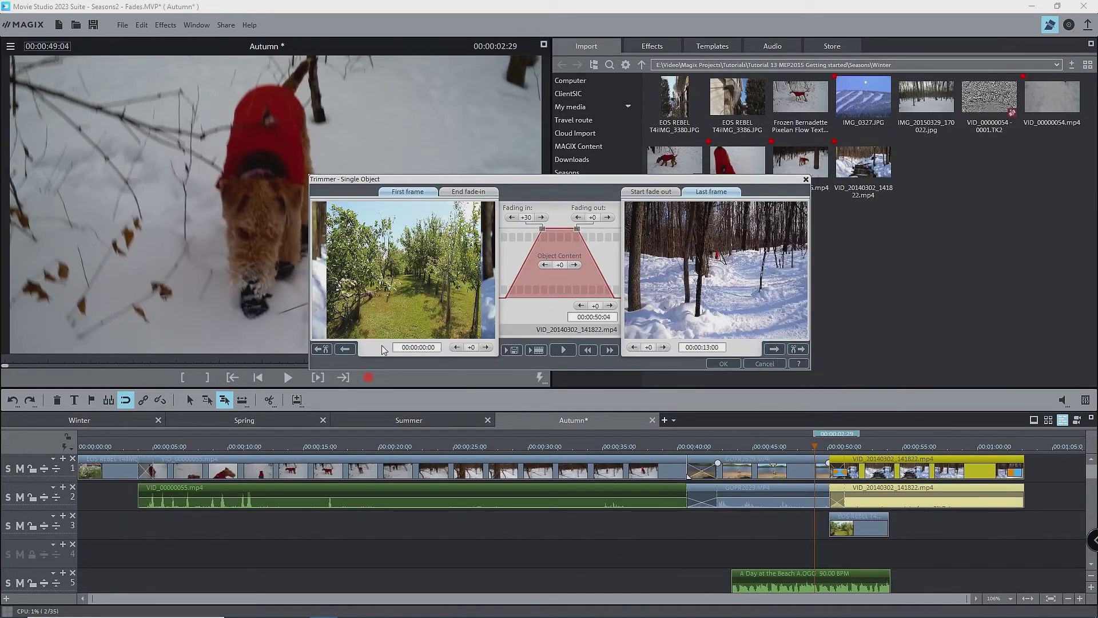
pyautogui.click(345, 349)
pyautogui.click(345, 349)
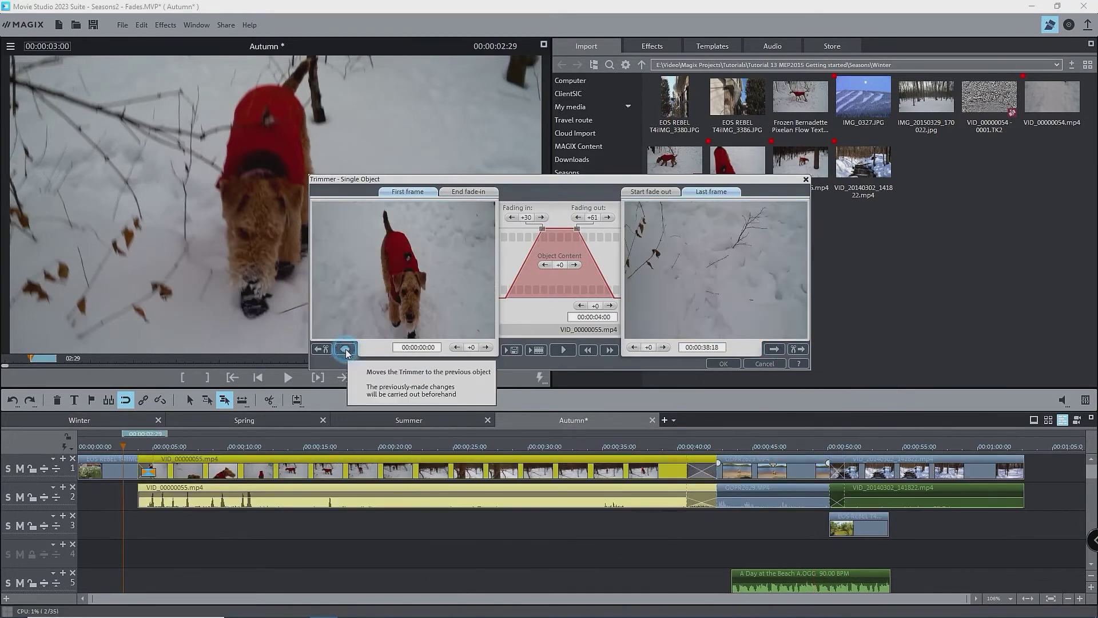
pyautogui.click(774, 349)
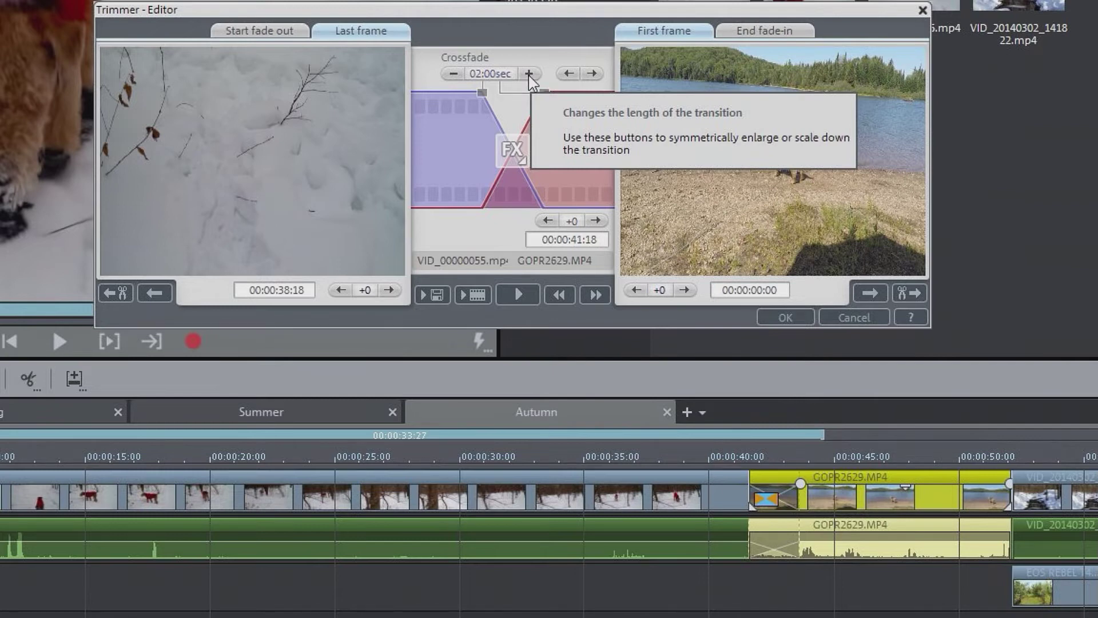
# Step: Shorten the crossfade step by step from 02:00sec down to 01:02sec
pyautogui.click(530, 74)
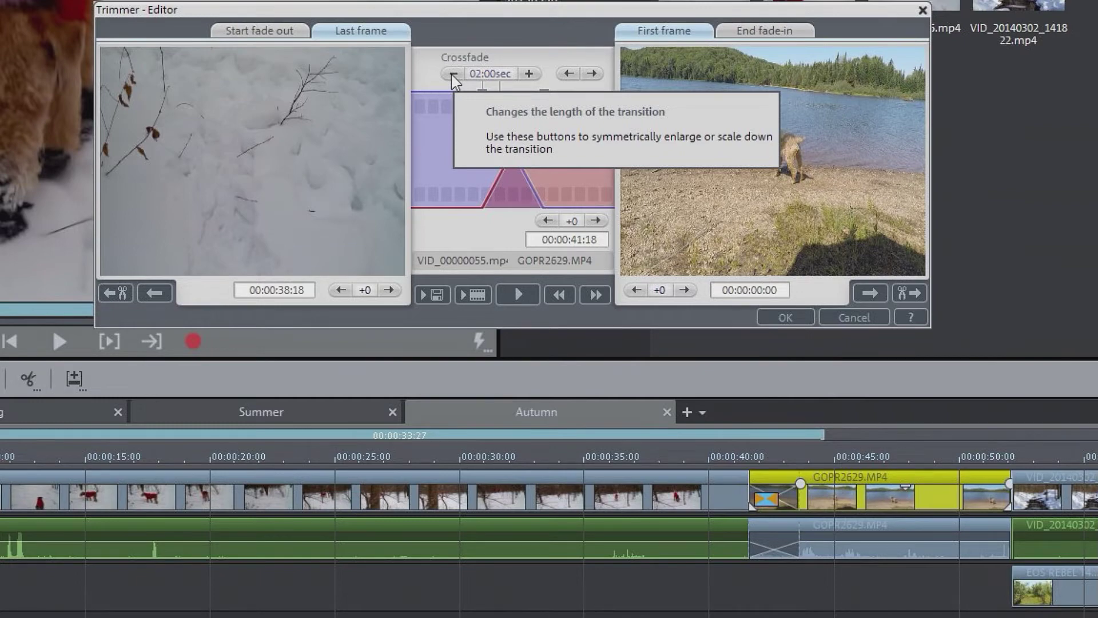
pyautogui.click(453, 75)
pyautogui.click(453, 74)
pyautogui.click(453, 74)
pyautogui.click(453, 75)
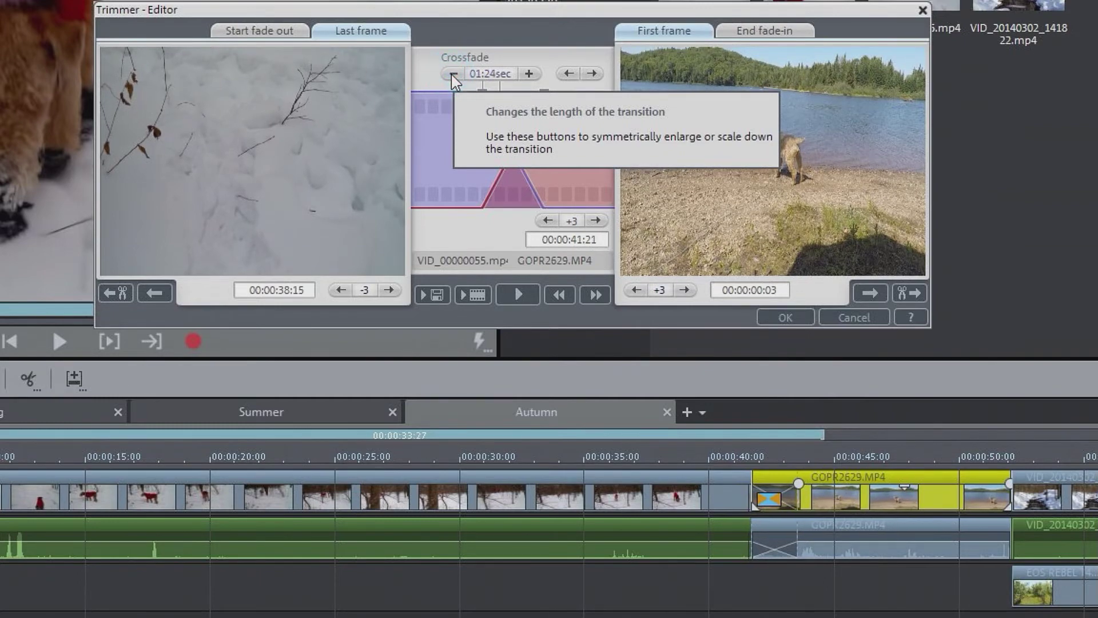
pyautogui.click(453, 75)
pyautogui.click(453, 74)
pyautogui.click(453, 74)
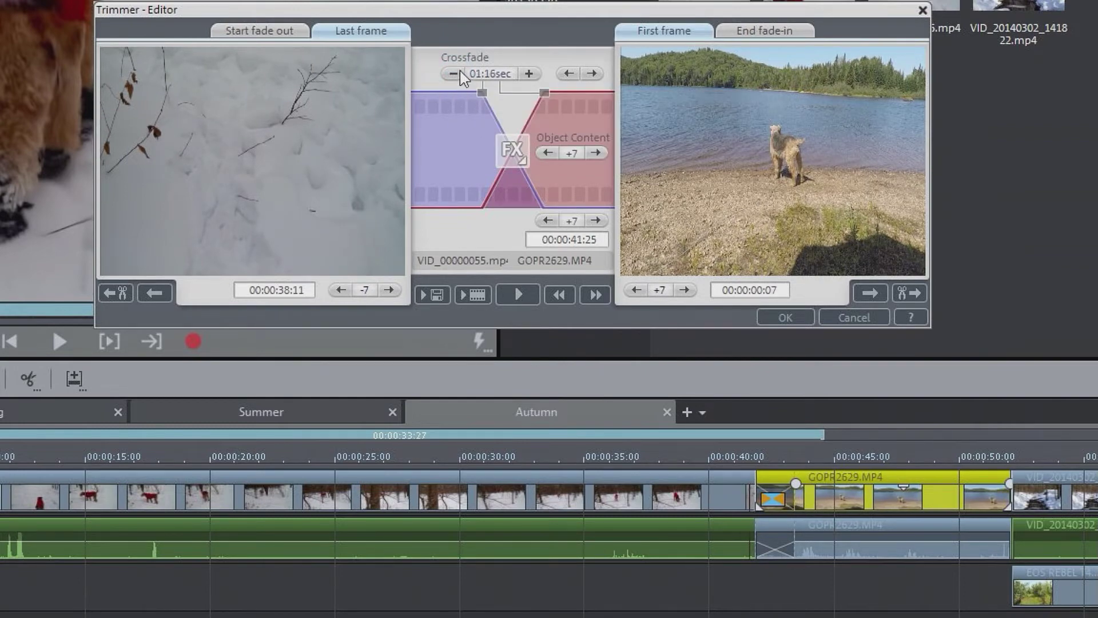
pyautogui.click(453, 74)
pyautogui.click(453, 74)
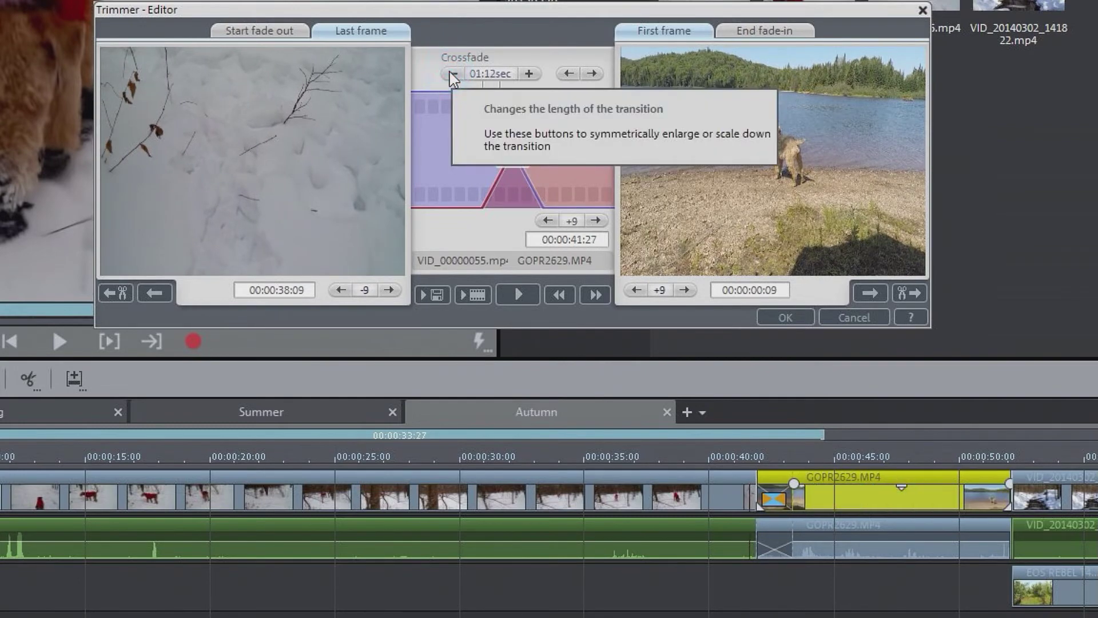
pyautogui.click(453, 74)
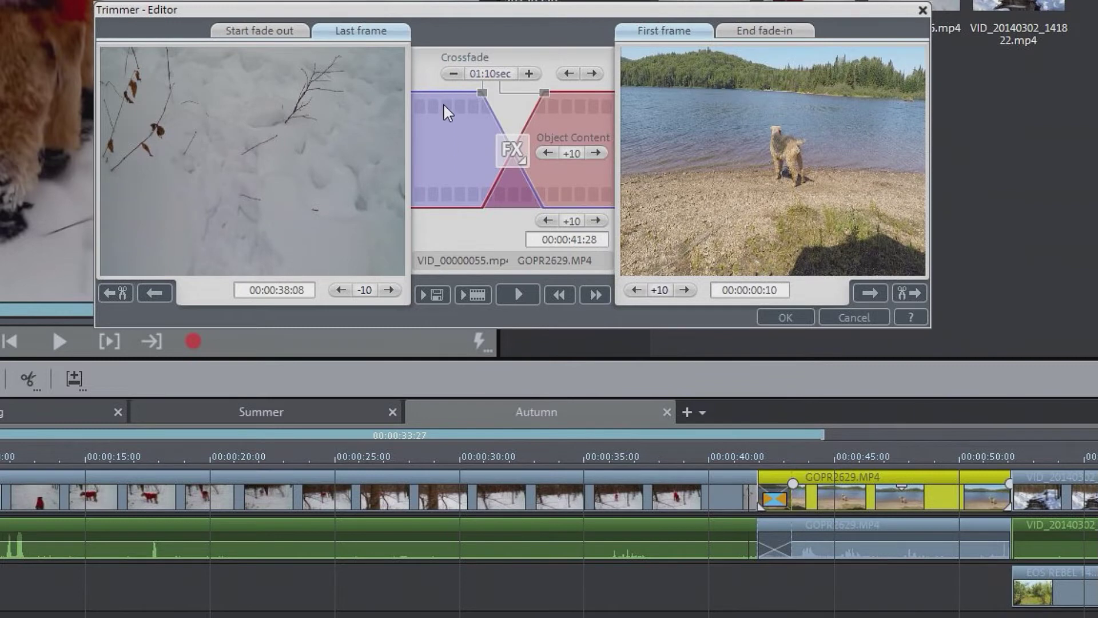
pyautogui.click(454, 74)
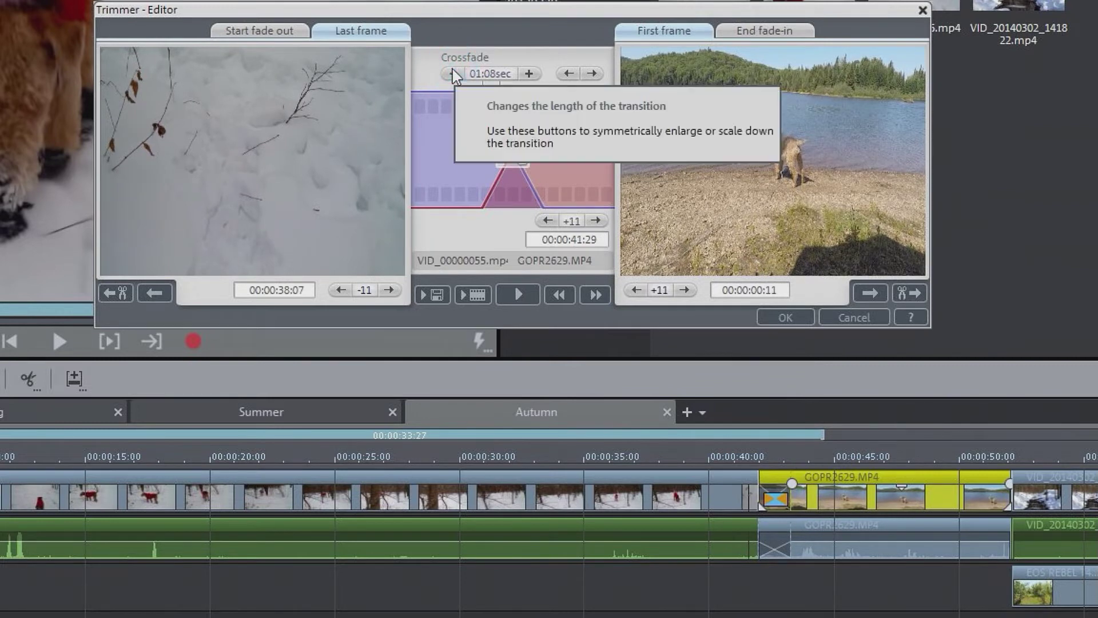
pyautogui.click(453, 74)
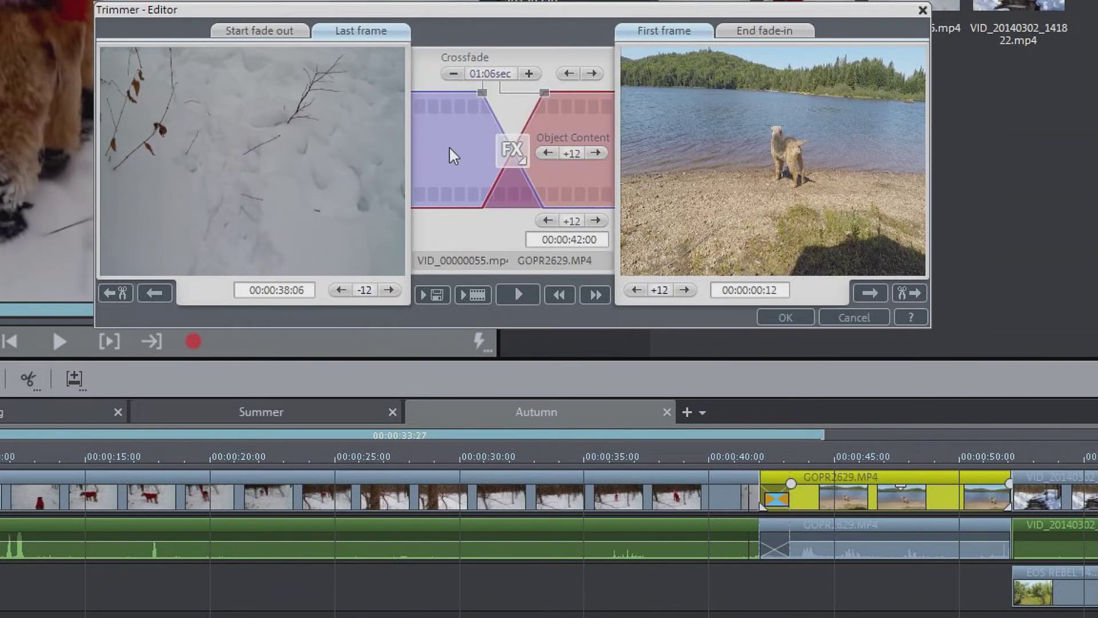
pyautogui.click(453, 73)
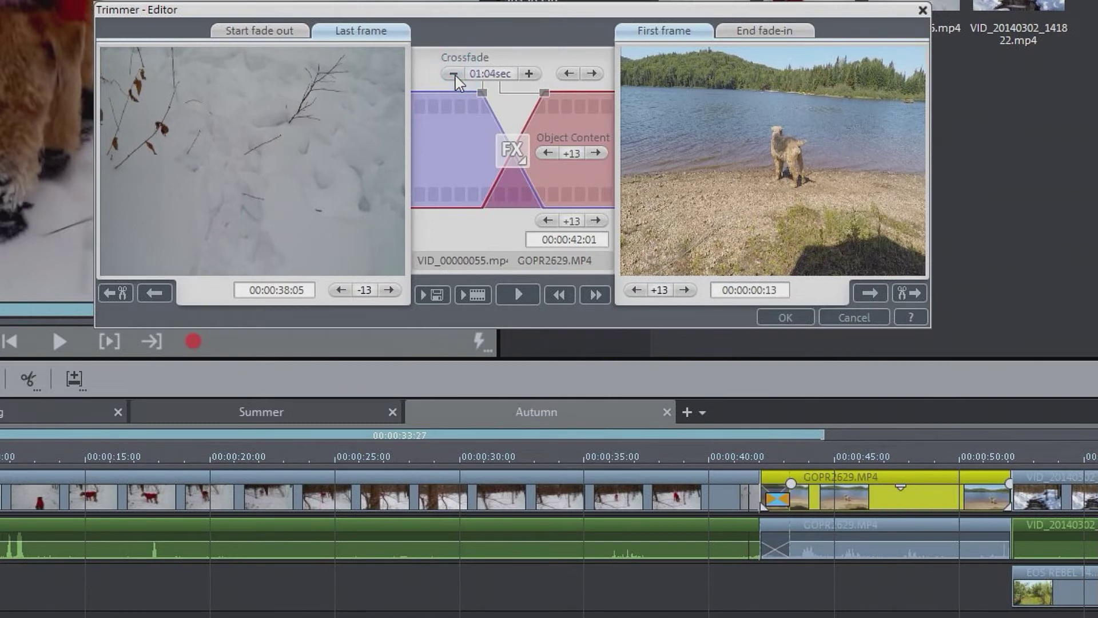
pyautogui.click(454, 74)
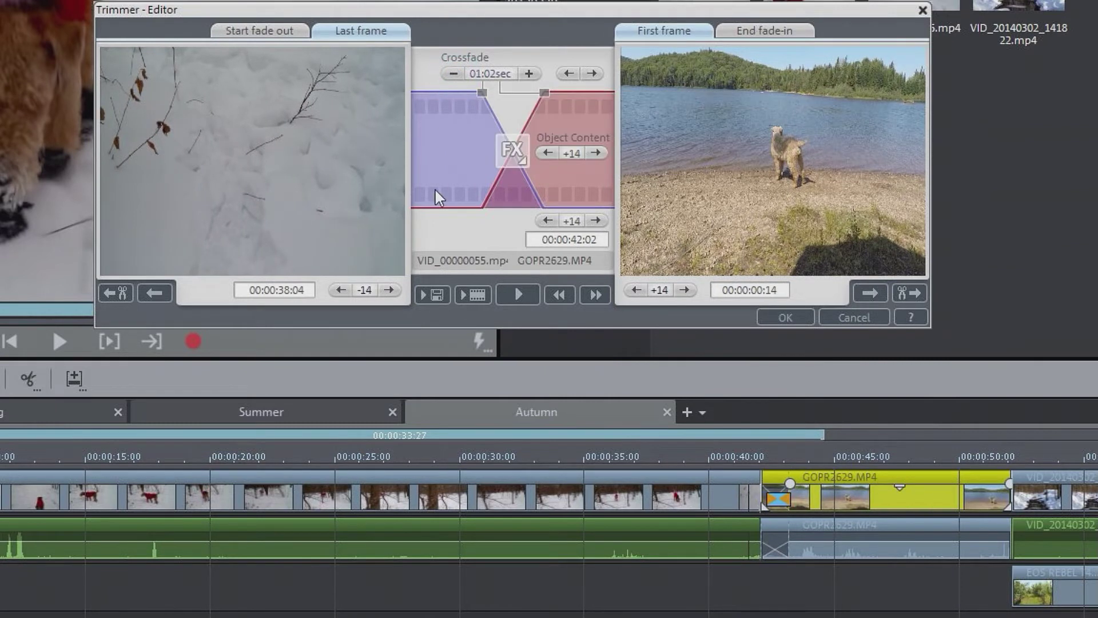
# Step: Keep shortening the crossfade below one second, down to near zero length
pyautogui.click(453, 73)
pyautogui.click(453, 74)
pyautogui.click(453, 74)
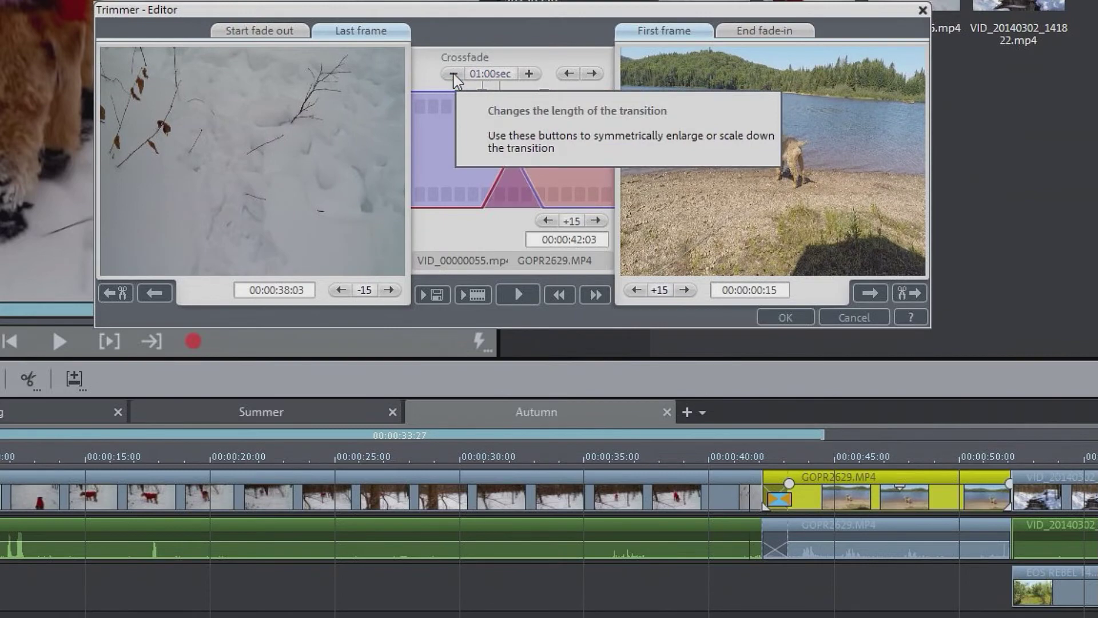
pyautogui.click(454, 74)
pyautogui.click(453, 74)
pyautogui.click(453, 74)
pyautogui.click(453, 74)
pyautogui.click(454, 74)
pyautogui.click(454, 74)
pyautogui.click(454, 74)
pyautogui.click(454, 74)
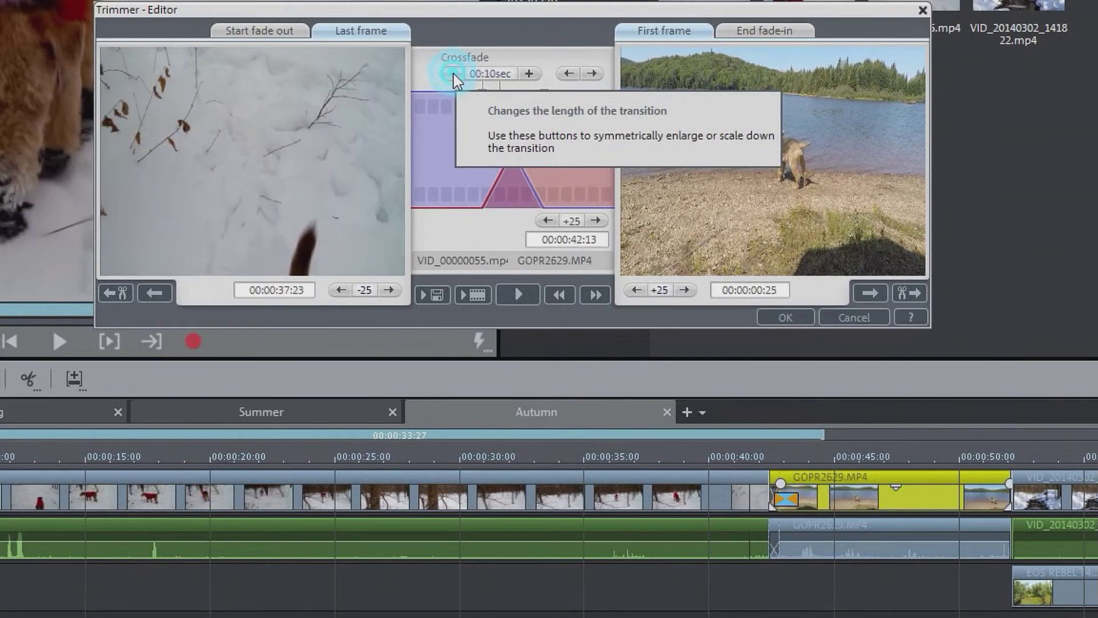
pyautogui.click(454, 74)
pyautogui.click(453, 74)
pyautogui.click(454, 74)
pyautogui.click(454, 73)
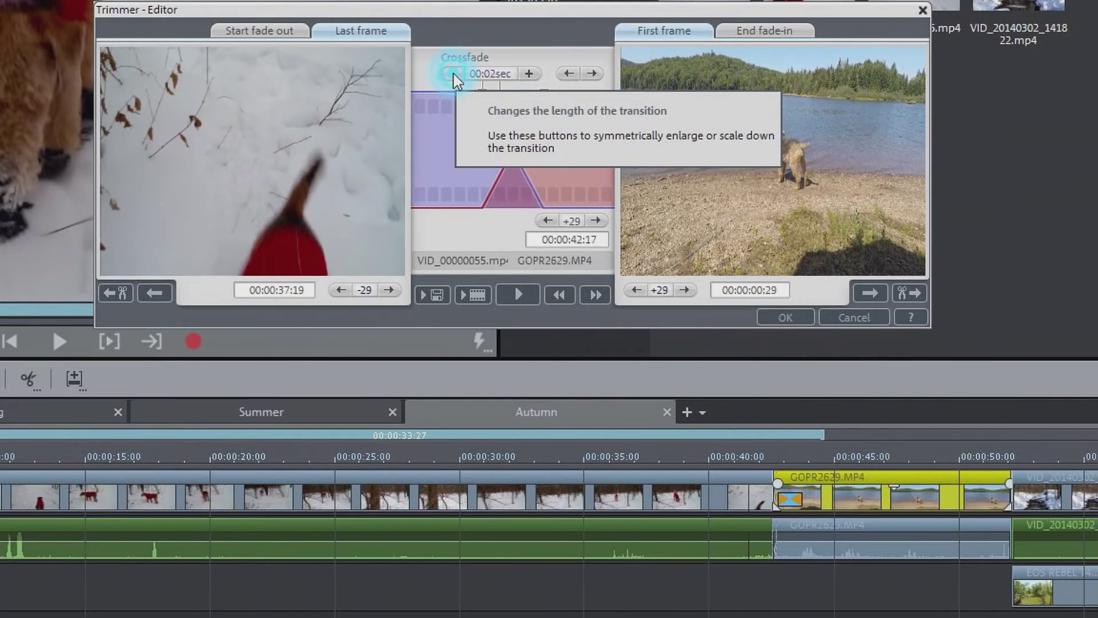
pyautogui.click(453, 74)
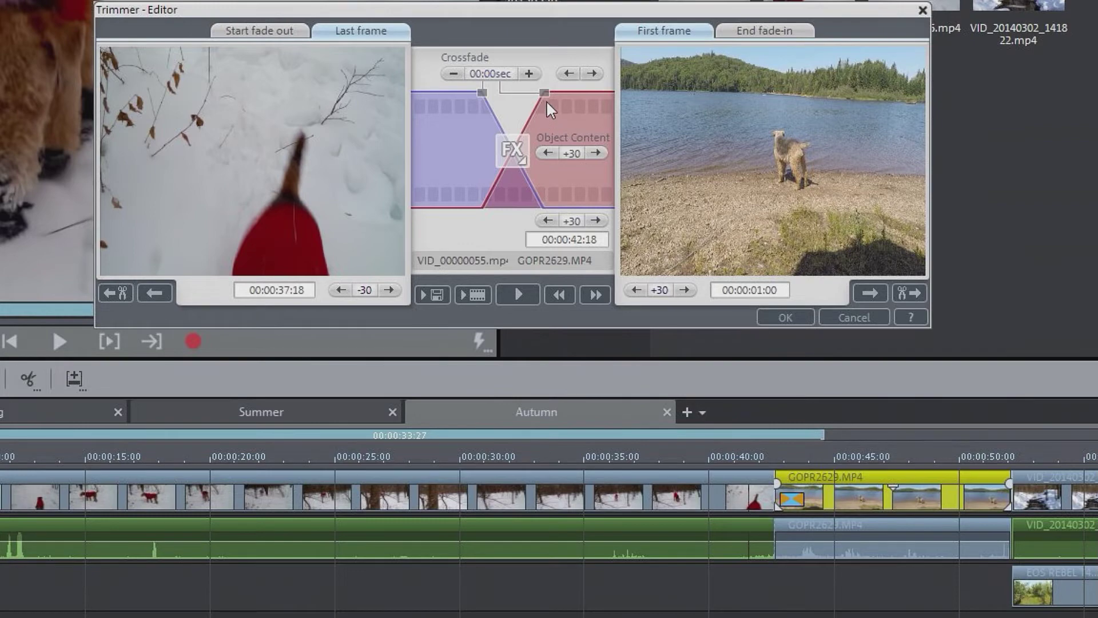
# Step: Lengthen the crossfade from zero up to 01:14sec with the Crossfade plus button
pyautogui.click(529, 73)
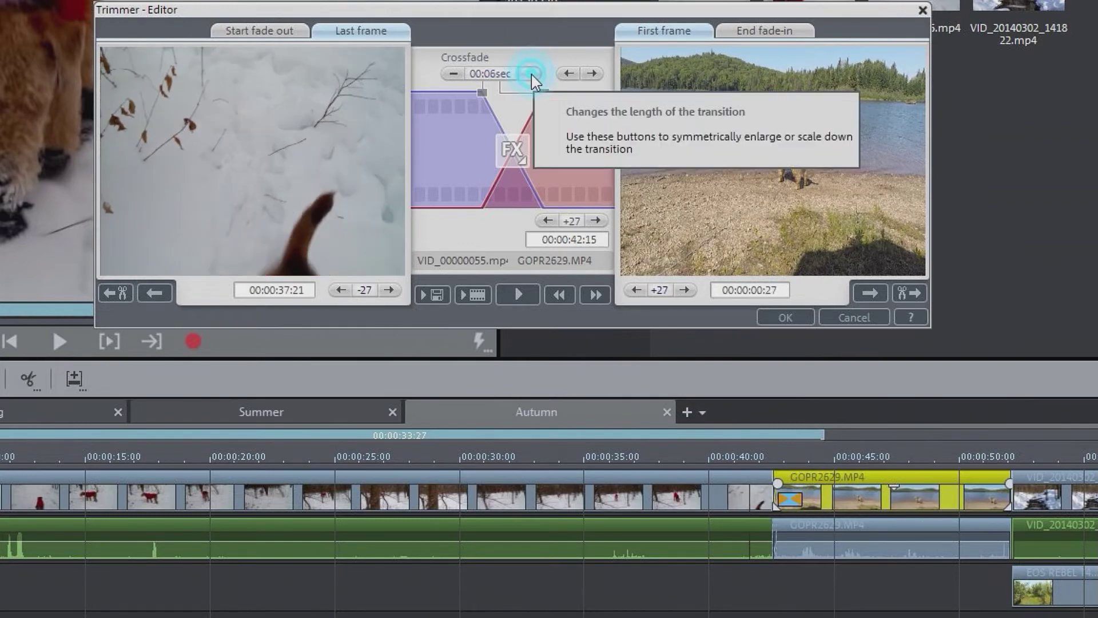
pyautogui.click(529, 73)
pyautogui.click(529, 74)
pyautogui.click(529, 73)
pyautogui.click(529, 73)
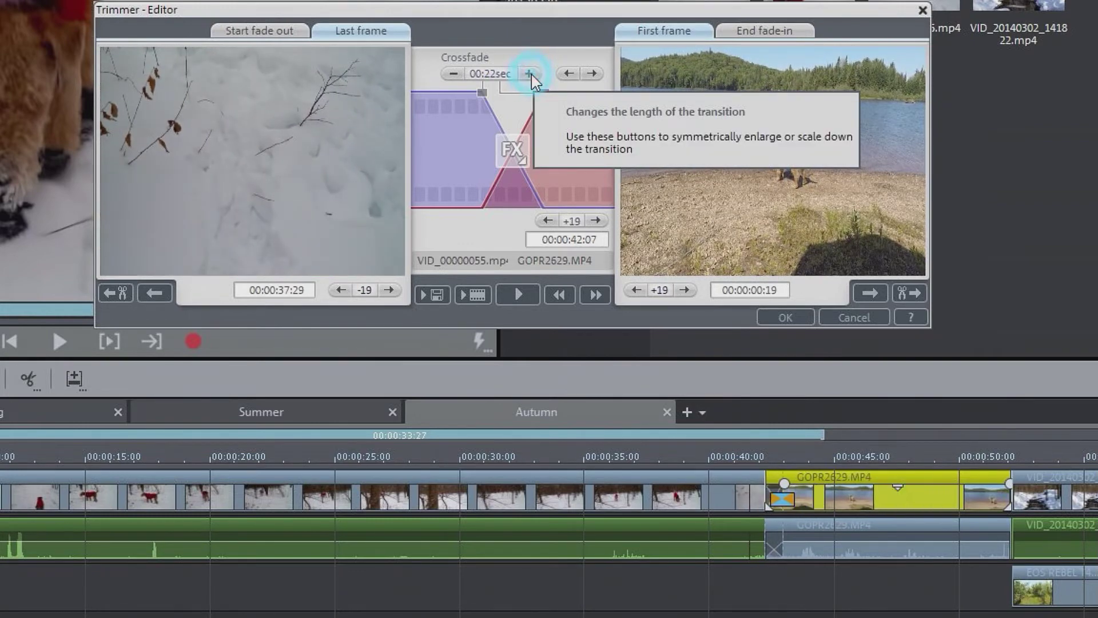
pyautogui.click(529, 73)
pyautogui.click(529, 73)
pyautogui.click(529, 73)
pyautogui.click(529, 73)
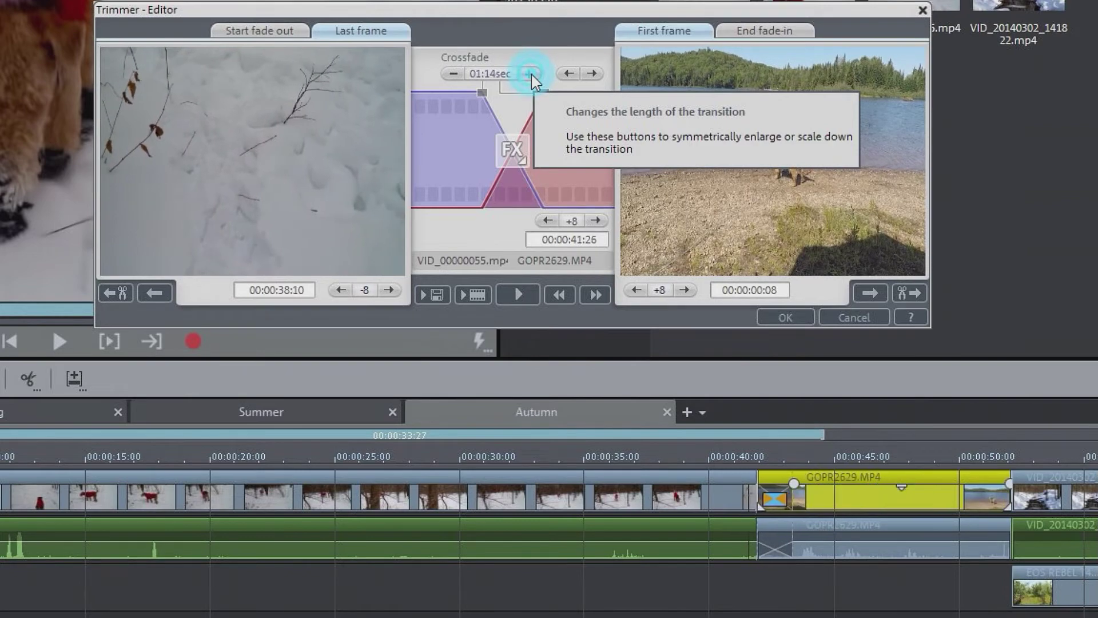
# Step: Keep lengthening the crossfade toward its 02:00sec maximum
pyautogui.click(530, 73)
pyautogui.click(531, 73)
pyautogui.click(531, 74)
pyautogui.click(531, 73)
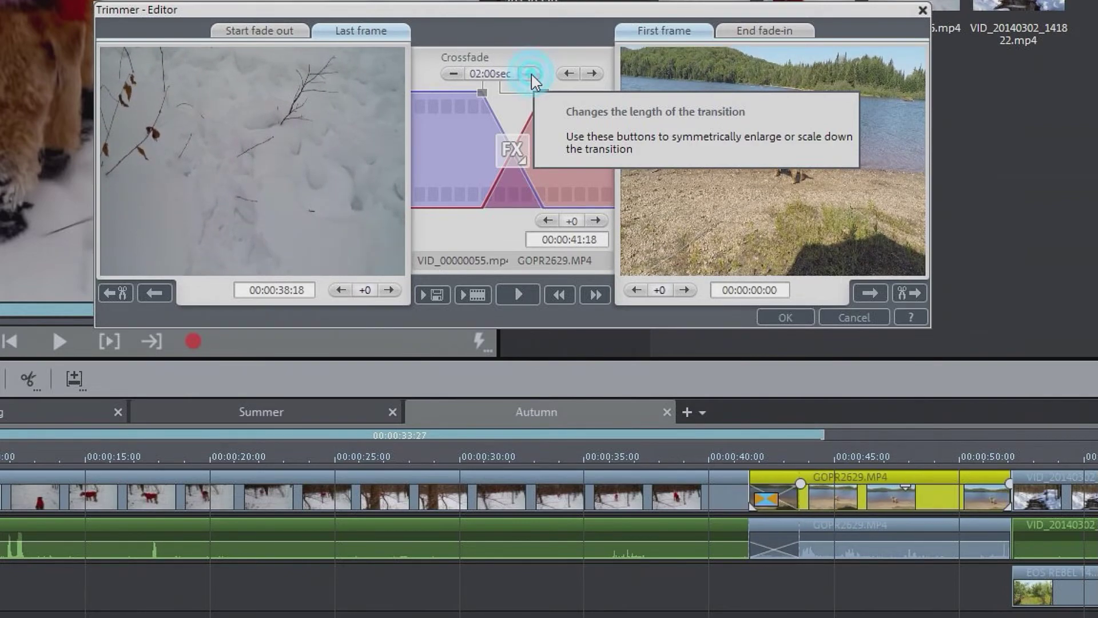
pyautogui.click(531, 73)
pyautogui.click(531, 73)
pyautogui.click(530, 73)
pyautogui.click(530, 73)
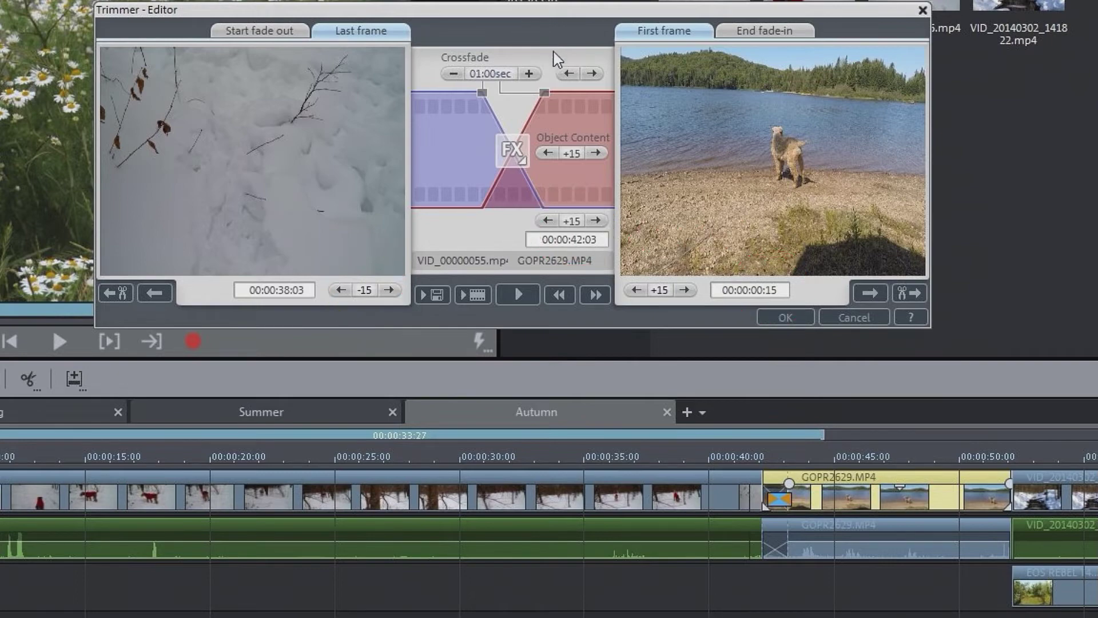
# Step: Shift the crossfade earlier frame by frame to the lake clip's start, around 41:19
pyautogui.click(568, 74)
pyautogui.click(568, 74)
pyautogui.click(569, 73)
pyautogui.click(569, 73)
pyautogui.click(568, 73)
pyautogui.click(569, 74)
pyautogui.click(568, 74)
pyautogui.click(568, 74)
pyautogui.click(568, 73)
pyautogui.click(568, 74)
pyautogui.click(568, 73)
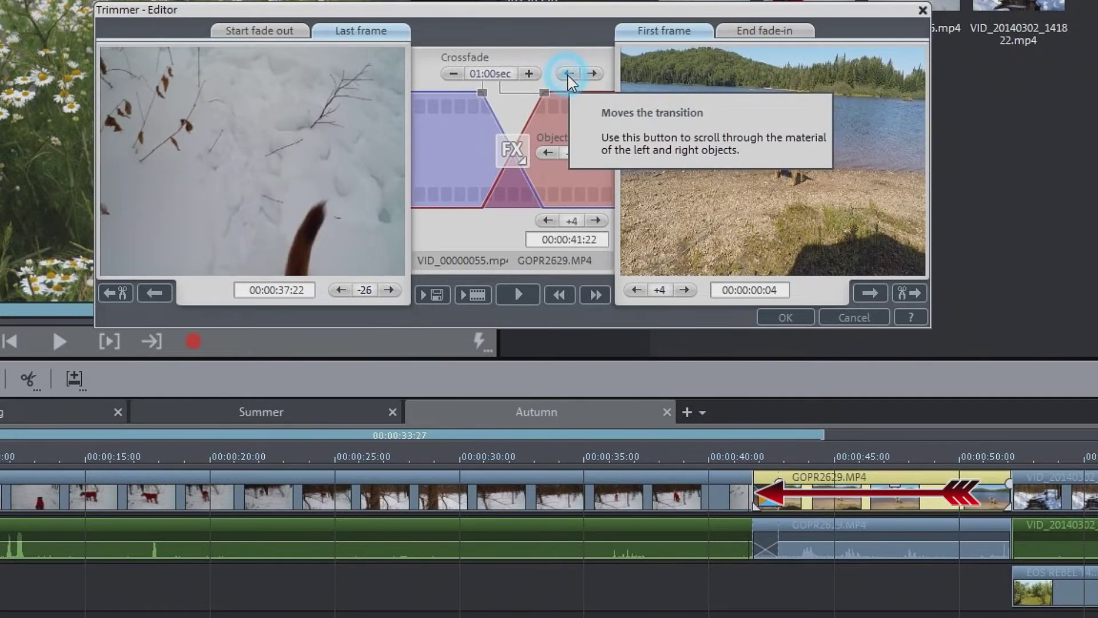
pyautogui.click(569, 74)
pyautogui.click(568, 74)
pyautogui.click(568, 74)
pyautogui.click(569, 74)
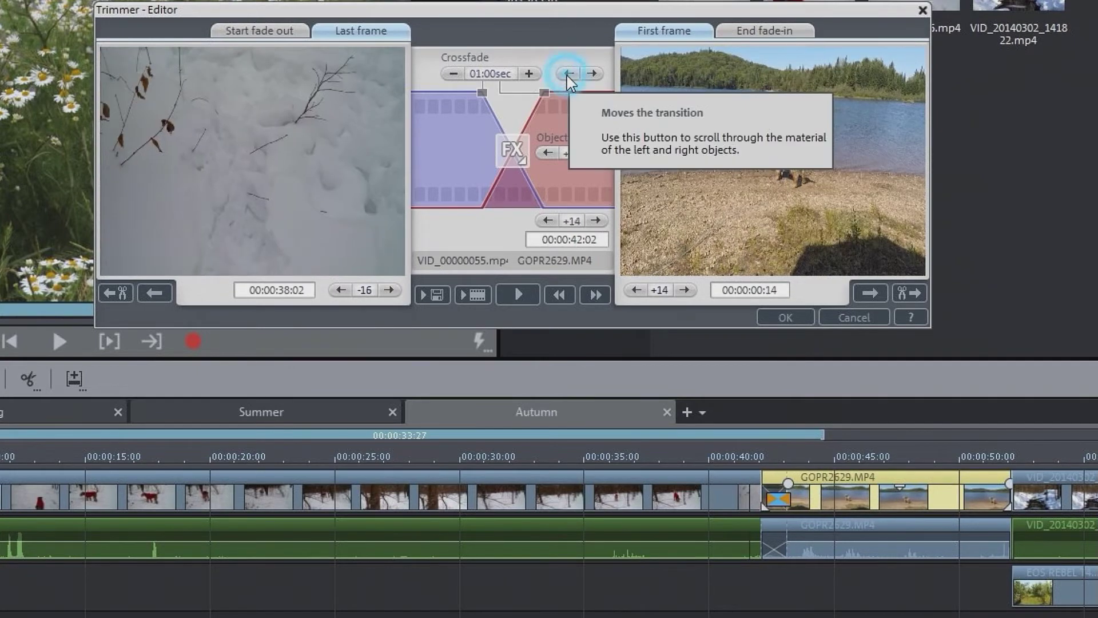
pyautogui.click(569, 73)
pyautogui.click(569, 73)
pyautogui.click(569, 74)
pyautogui.click(569, 73)
pyautogui.click(569, 75)
pyautogui.click(569, 75)
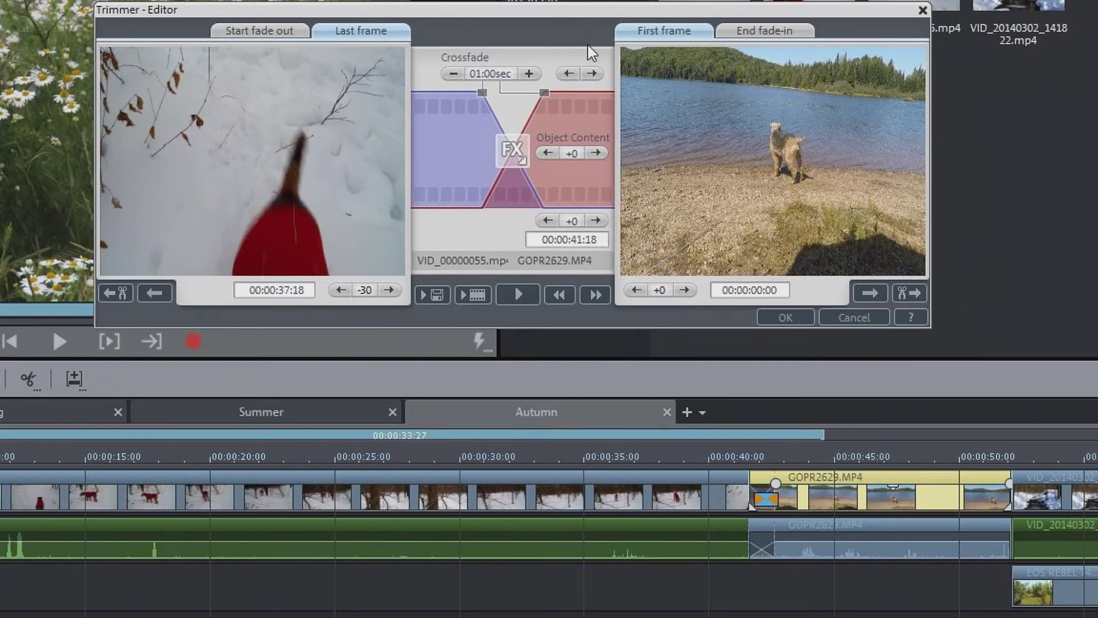
# Step: Preview the Start fade out, Last frame, First frame and End fade-in frames
pyautogui.click(270, 32)
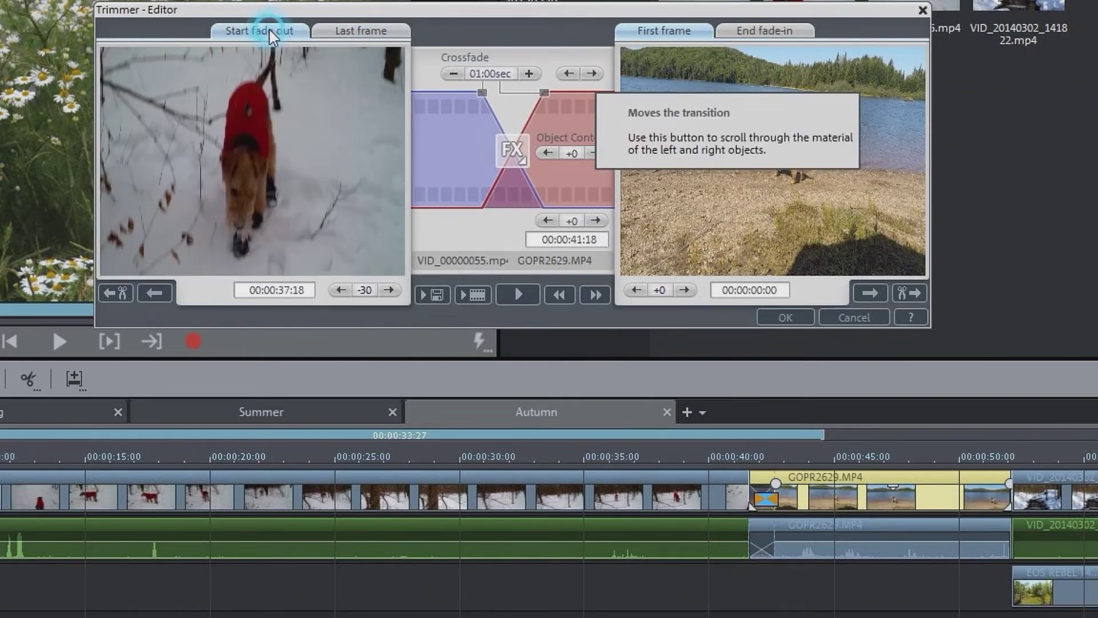
pyautogui.click(353, 32)
pyautogui.click(652, 31)
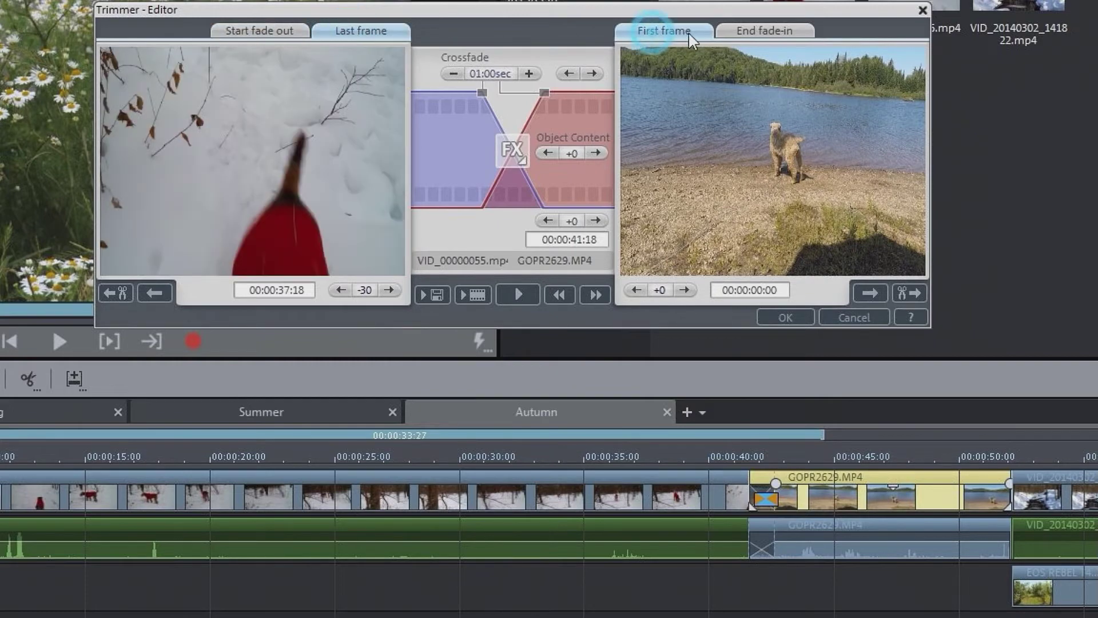
pyautogui.click(758, 32)
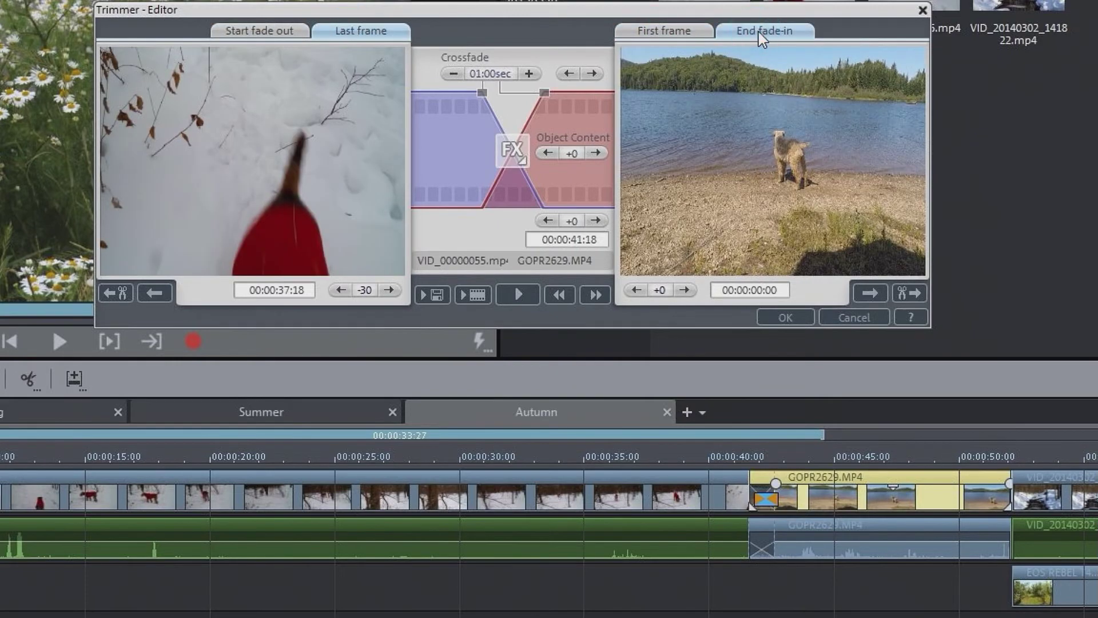
pyautogui.click(650, 33)
# Step: Discard a +30 content shift by cancelling, then reopen the Trimmer on the crossfade
pyautogui.click(591, 74)
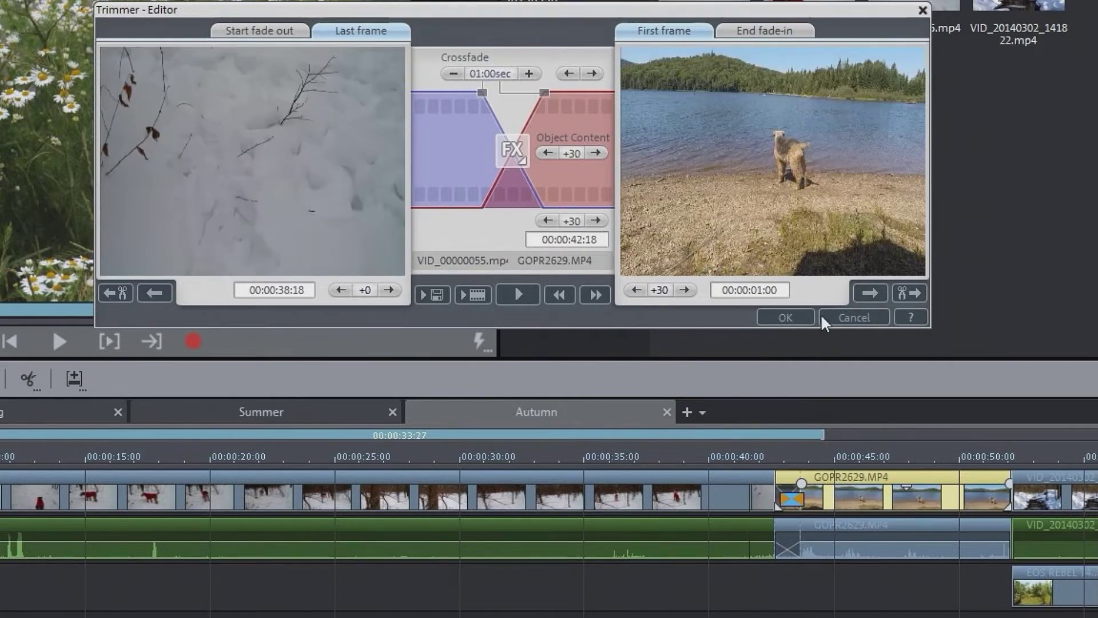
pyautogui.click(855, 316)
pyautogui.doubleClick(890, 472)
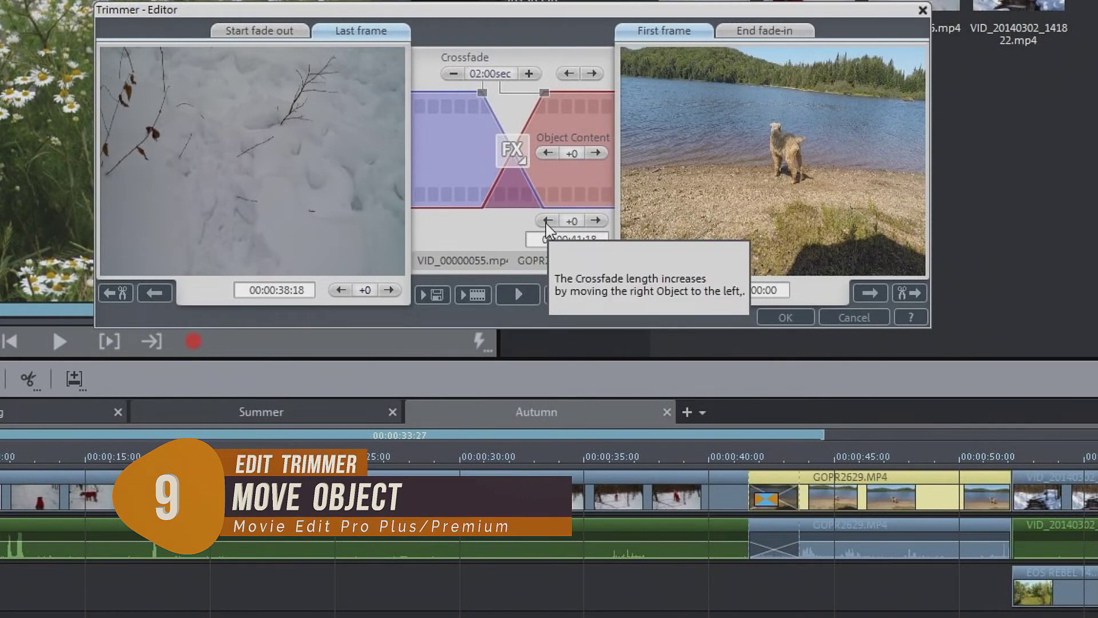
# Step: Nudge the lake clip earlier and then later, bringing the crossfade back to zero
pyautogui.click(546, 221)
pyautogui.click(546, 222)
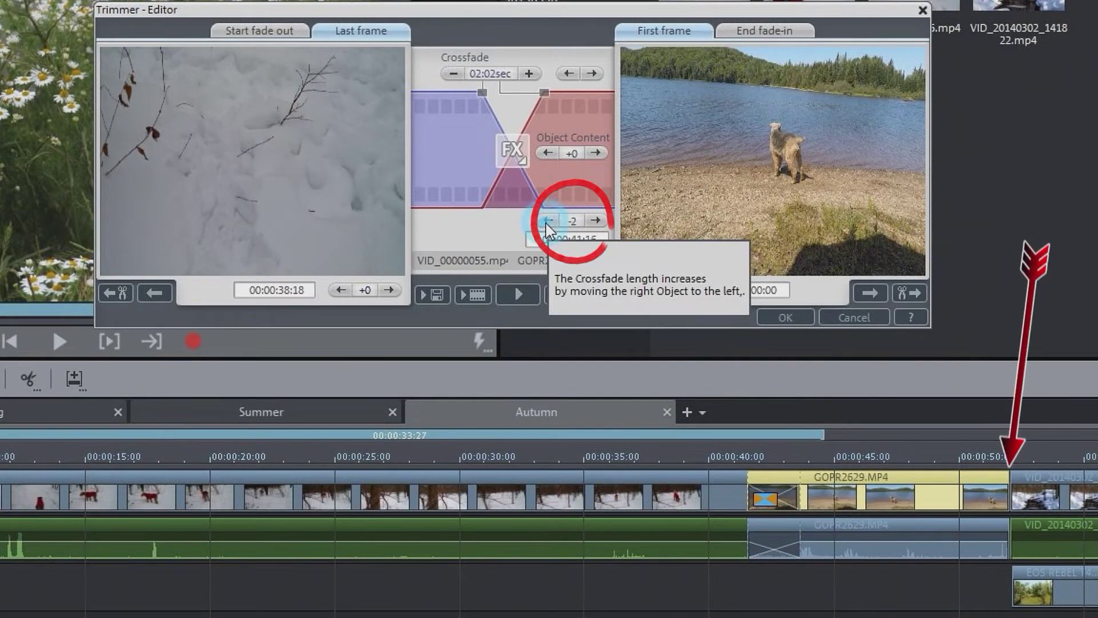
pyautogui.click(547, 221)
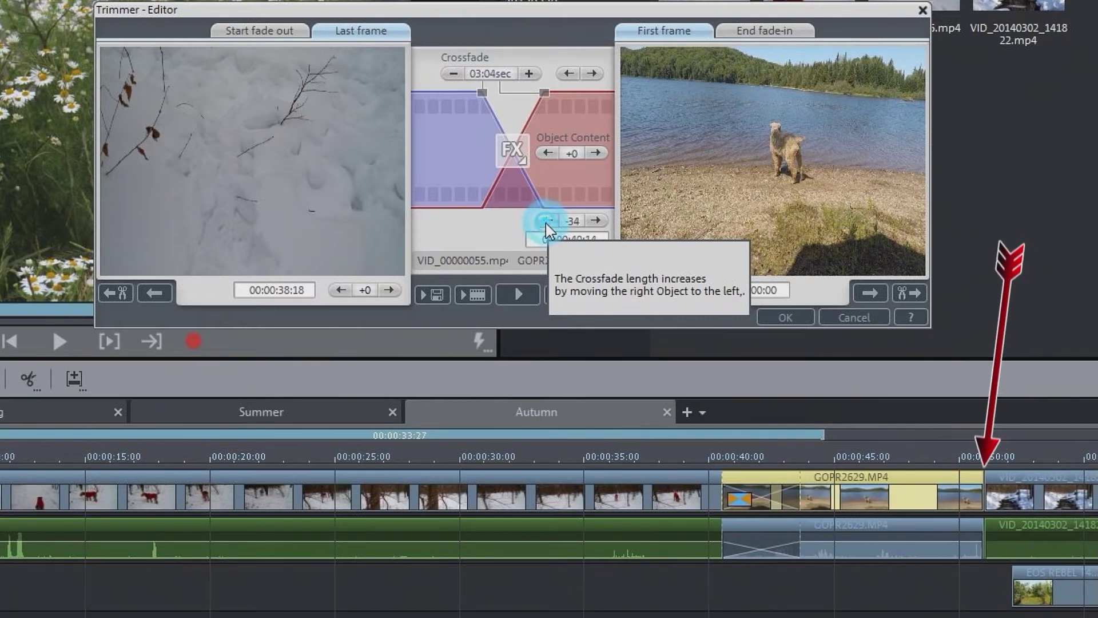
pyautogui.click(595, 221)
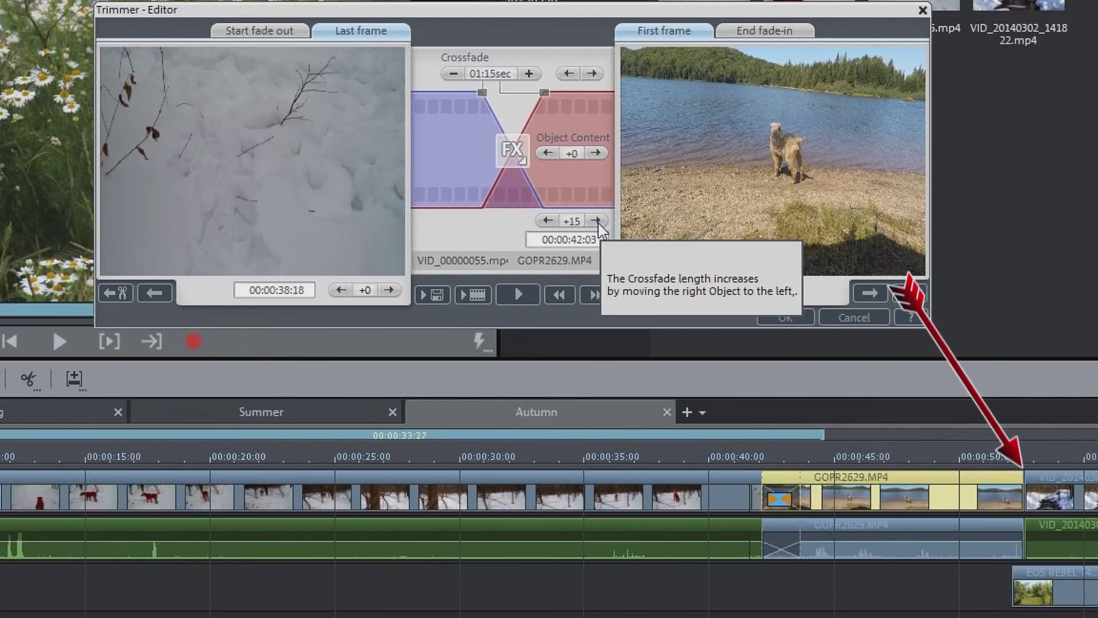
pyautogui.click(596, 221)
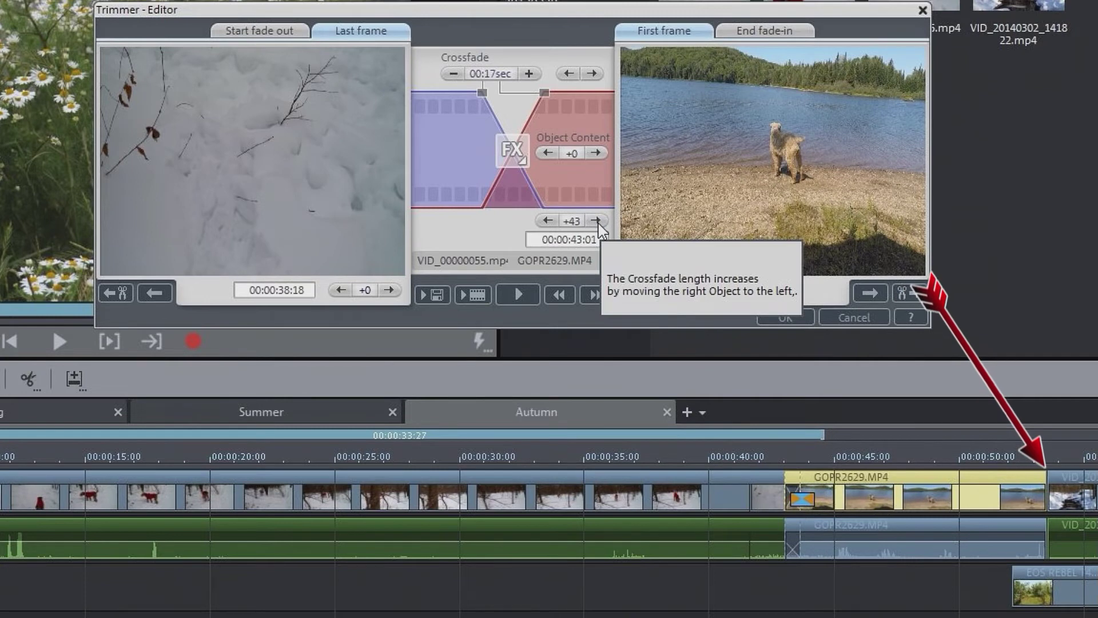
pyautogui.click(595, 221)
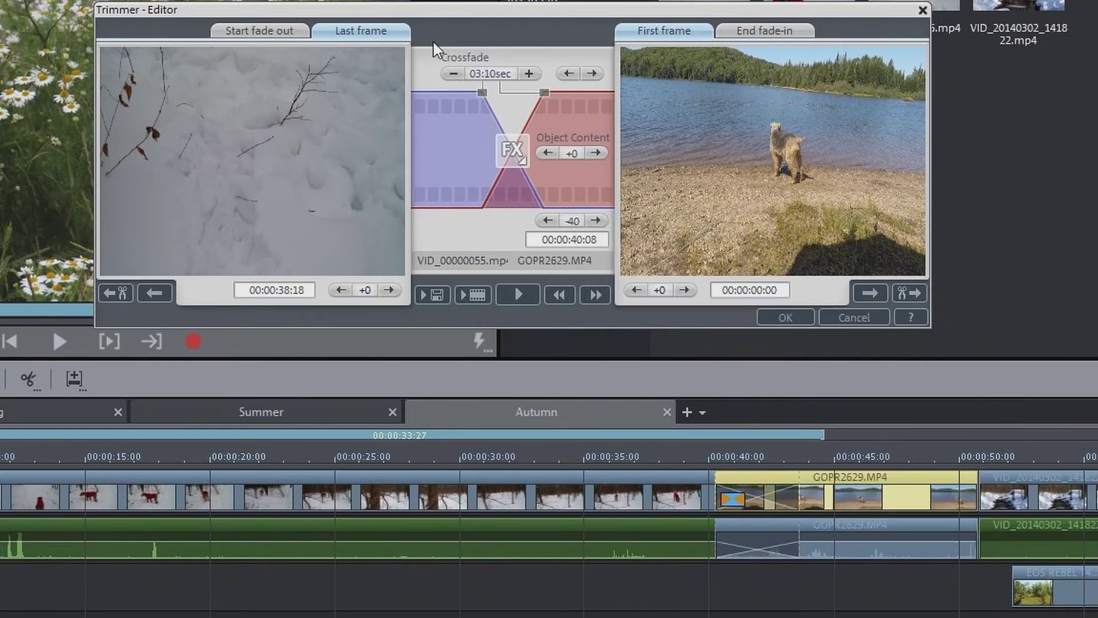
# Step: Slide the lake clip earlier frame by frame to stretch the crossfade to about 3 seconds
pyautogui.click(547, 221)
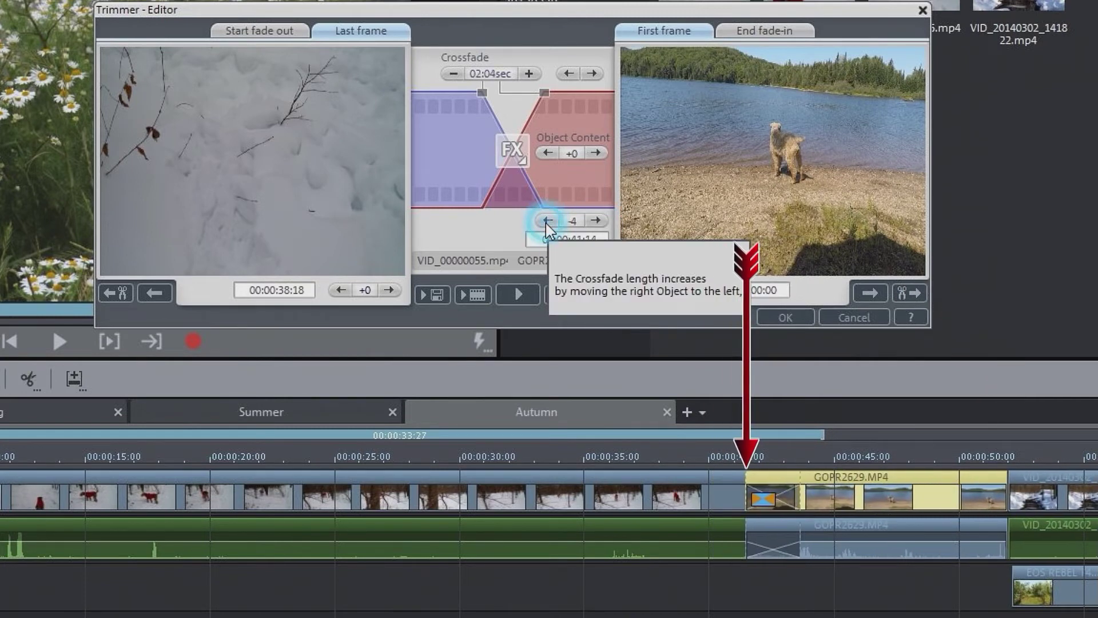
pyautogui.click(548, 220)
pyautogui.click(547, 221)
pyautogui.click(548, 220)
pyautogui.click(548, 221)
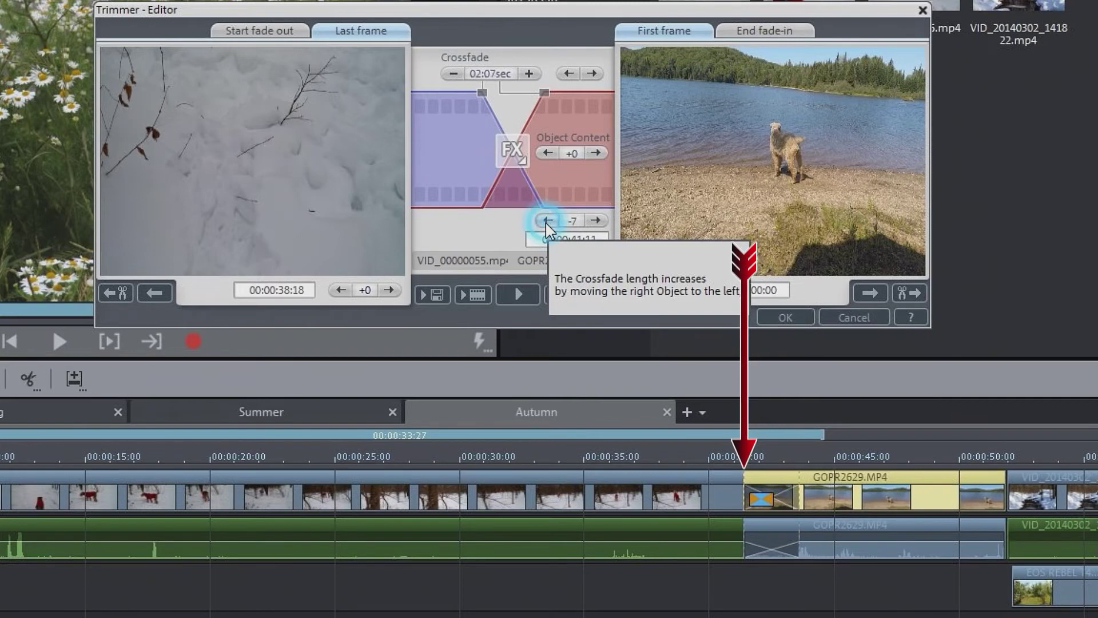
pyautogui.click(548, 221)
pyautogui.click(548, 220)
pyautogui.click(547, 221)
pyautogui.click(547, 220)
pyautogui.click(548, 221)
pyautogui.click(547, 221)
pyautogui.click(547, 221)
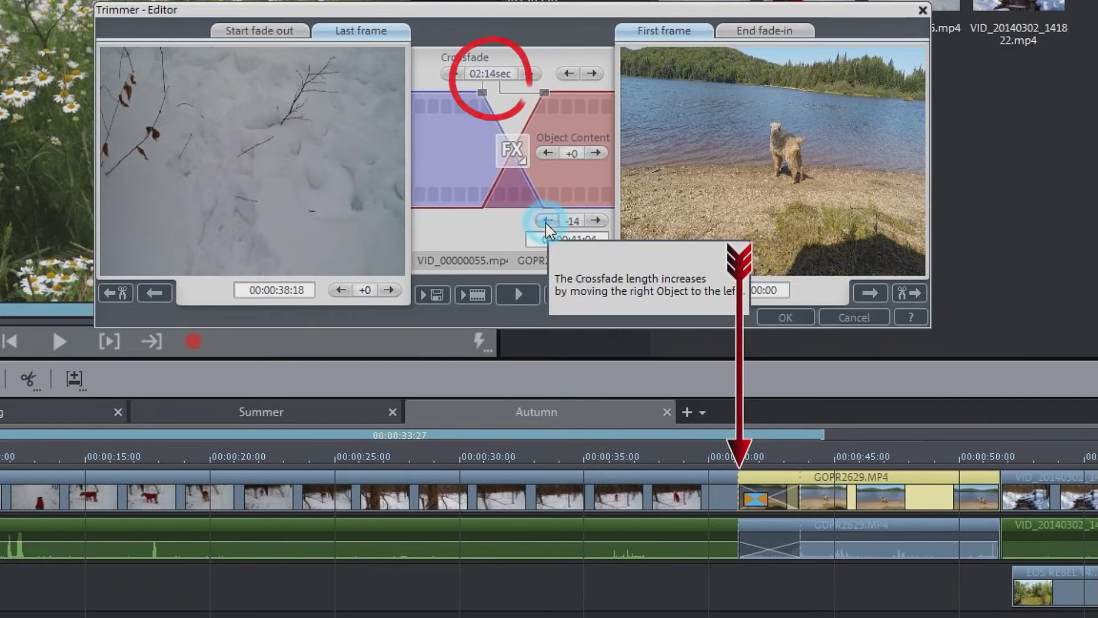
pyautogui.click(548, 221)
pyautogui.click(548, 220)
pyautogui.click(547, 220)
pyautogui.click(547, 221)
pyautogui.click(547, 221)
pyautogui.click(548, 221)
pyautogui.click(548, 221)
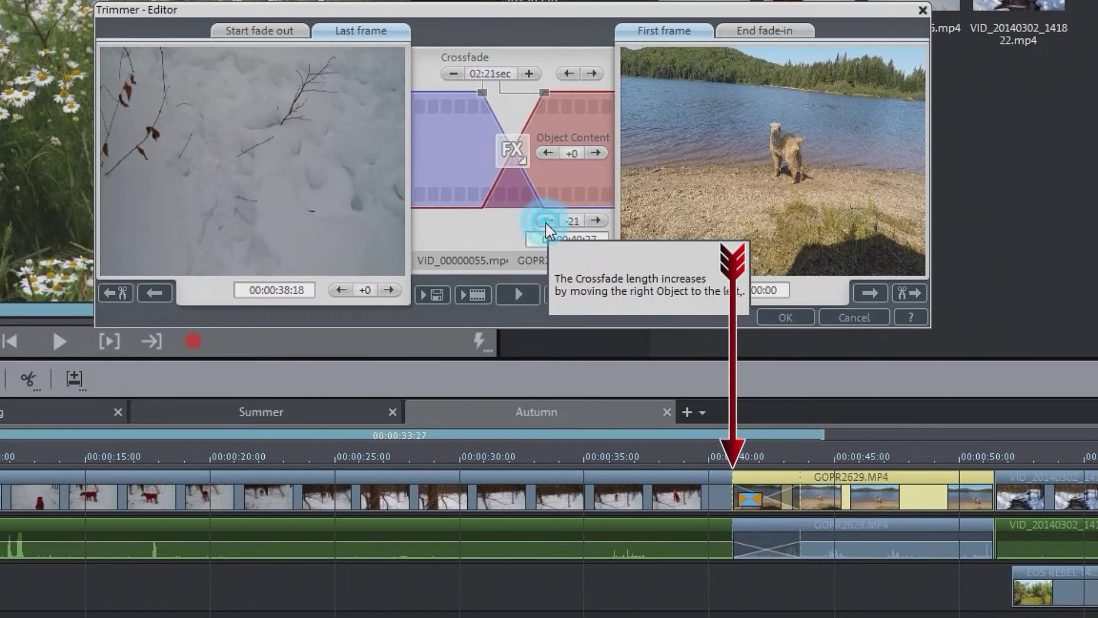
pyautogui.click(547, 221)
pyautogui.click(548, 221)
pyautogui.click(547, 221)
pyautogui.click(547, 221)
pyautogui.click(547, 220)
pyautogui.click(547, 221)
pyautogui.click(547, 221)
pyautogui.click(547, 221)
pyautogui.click(547, 221)
pyautogui.click(548, 221)
pyautogui.click(547, 221)
pyautogui.click(548, 220)
pyautogui.click(547, 220)
pyautogui.click(547, 220)
pyautogui.click(547, 221)
pyautogui.click(547, 221)
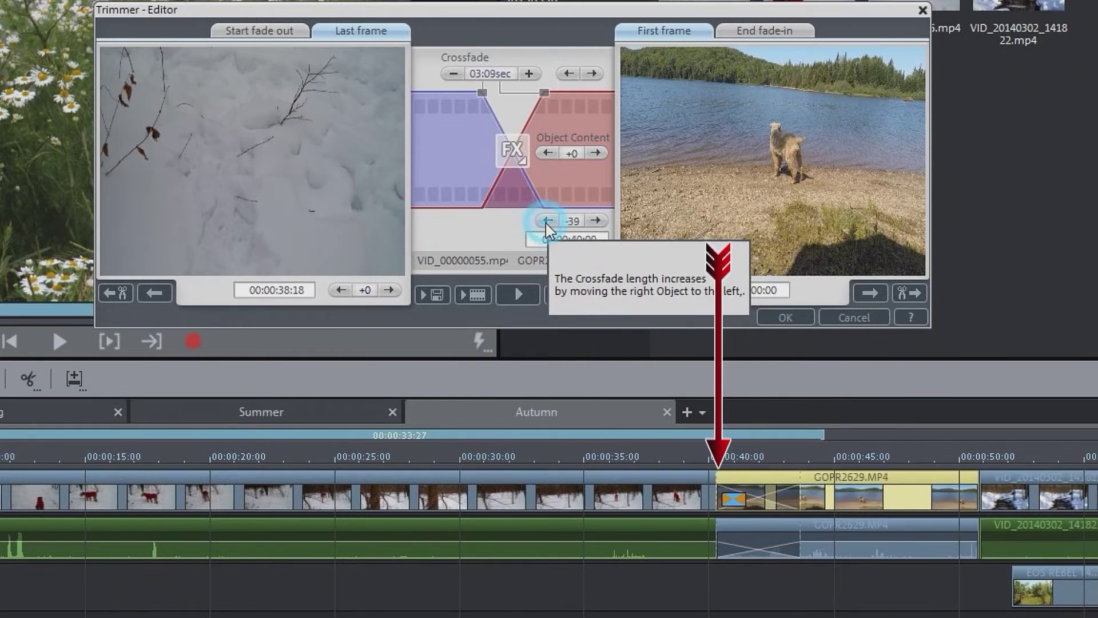
pyautogui.click(548, 220)
# Step: Check the fade-out start and fade-in end frames, then extend the crossfade to 04:00sec at offset -60
pyautogui.click(258, 31)
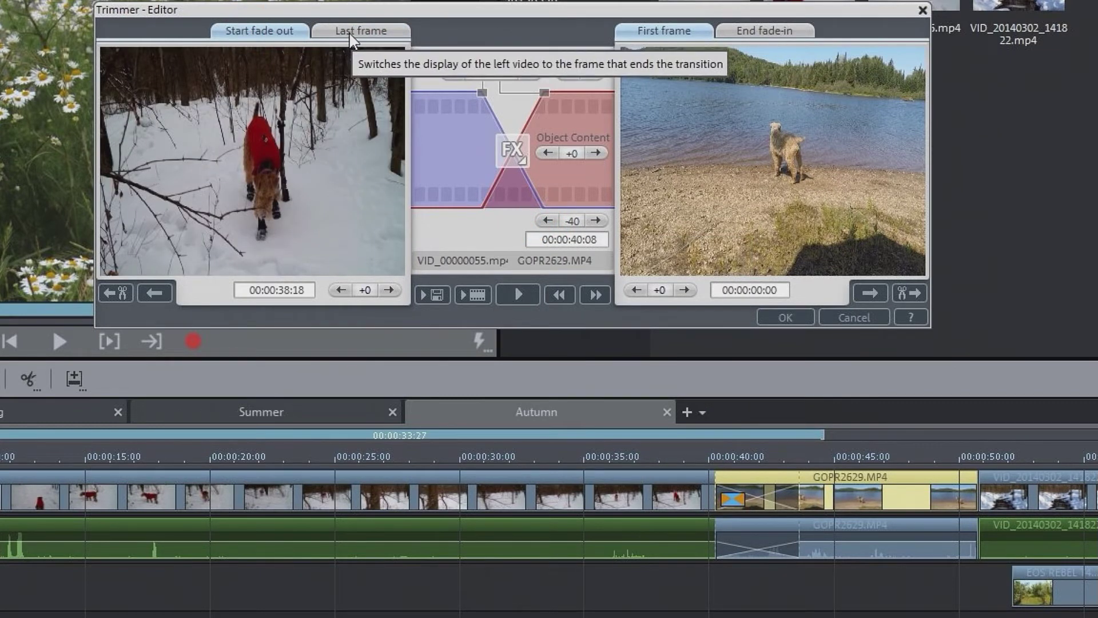
pyautogui.click(766, 32)
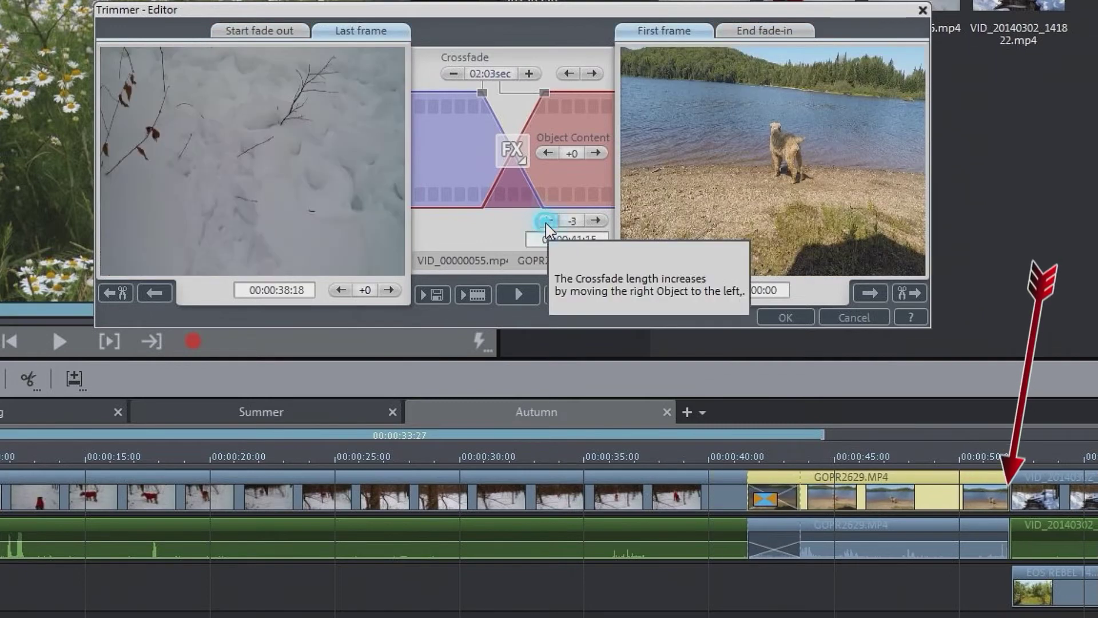
pyautogui.click(547, 220)
pyautogui.click(547, 220)
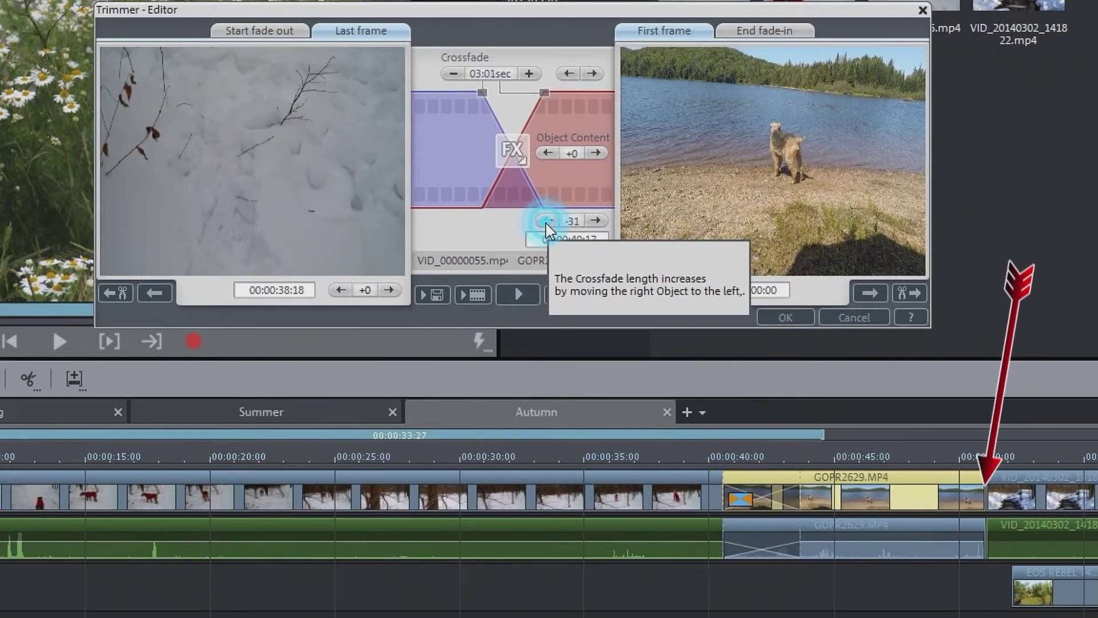
pyautogui.click(547, 220)
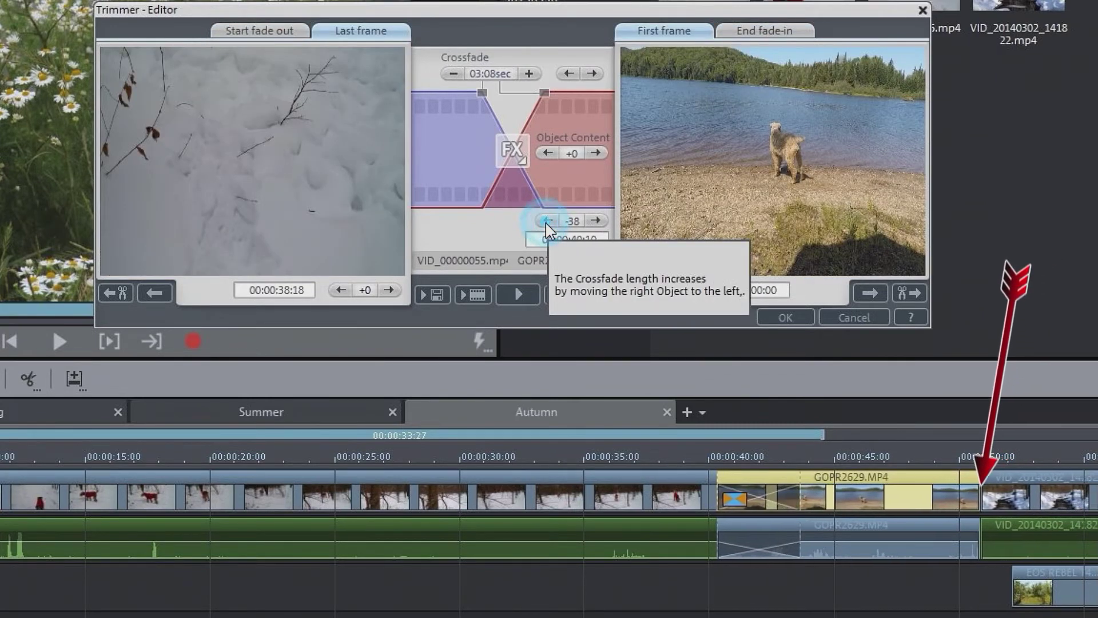
pyautogui.click(766, 31)
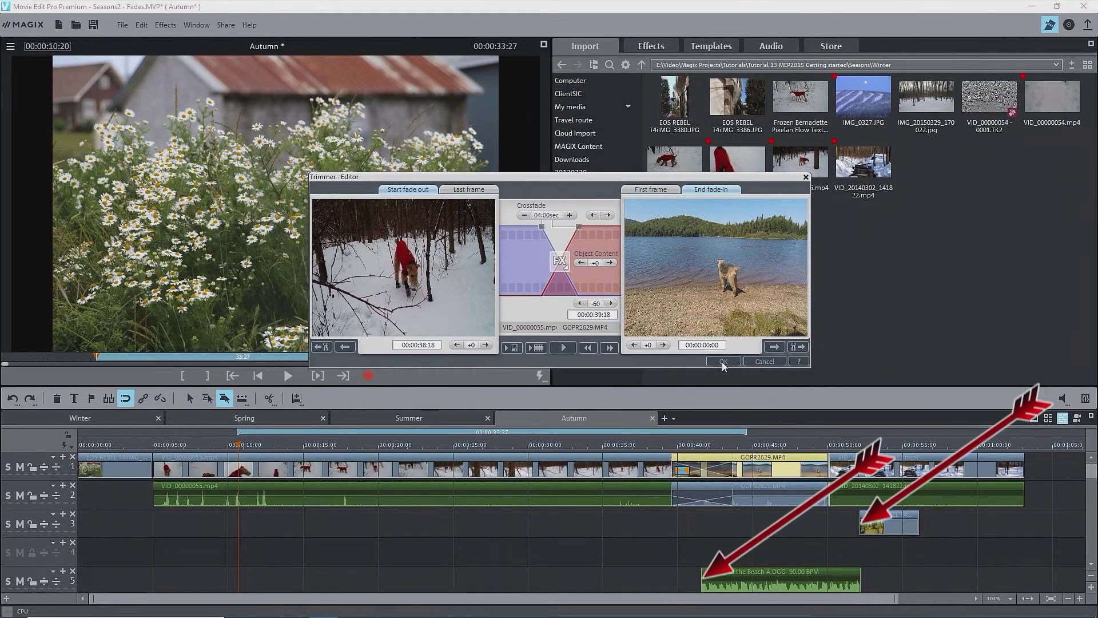
# Step: Apply the 4-second crossfade, then slide the lake clip +60 frames back to 00:00sec and apply
pyautogui.click(723, 361)
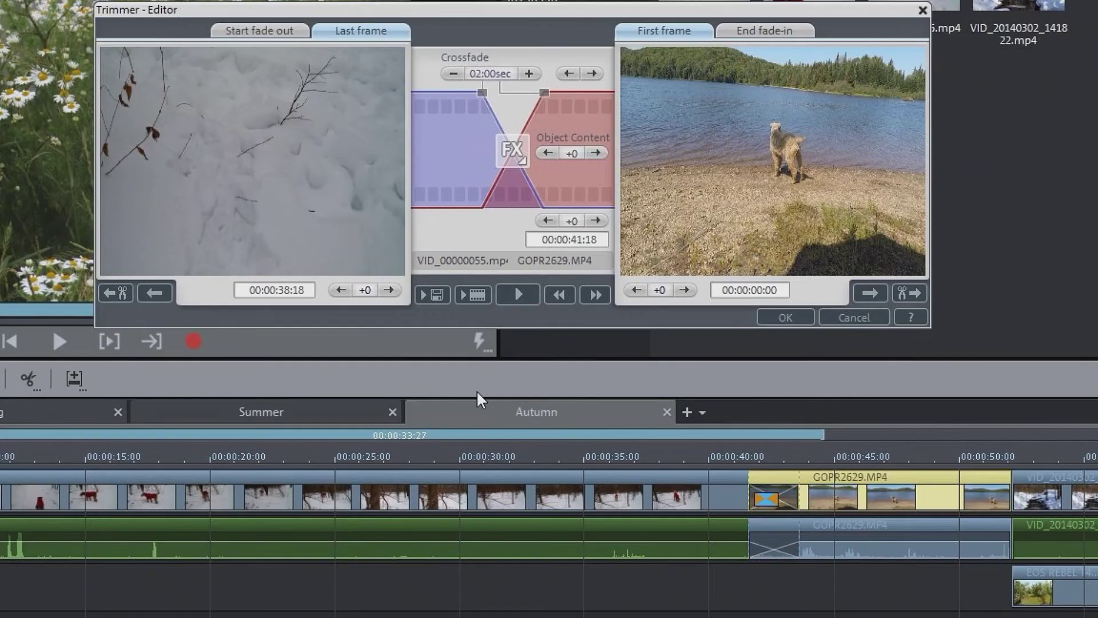
pyautogui.click(598, 223)
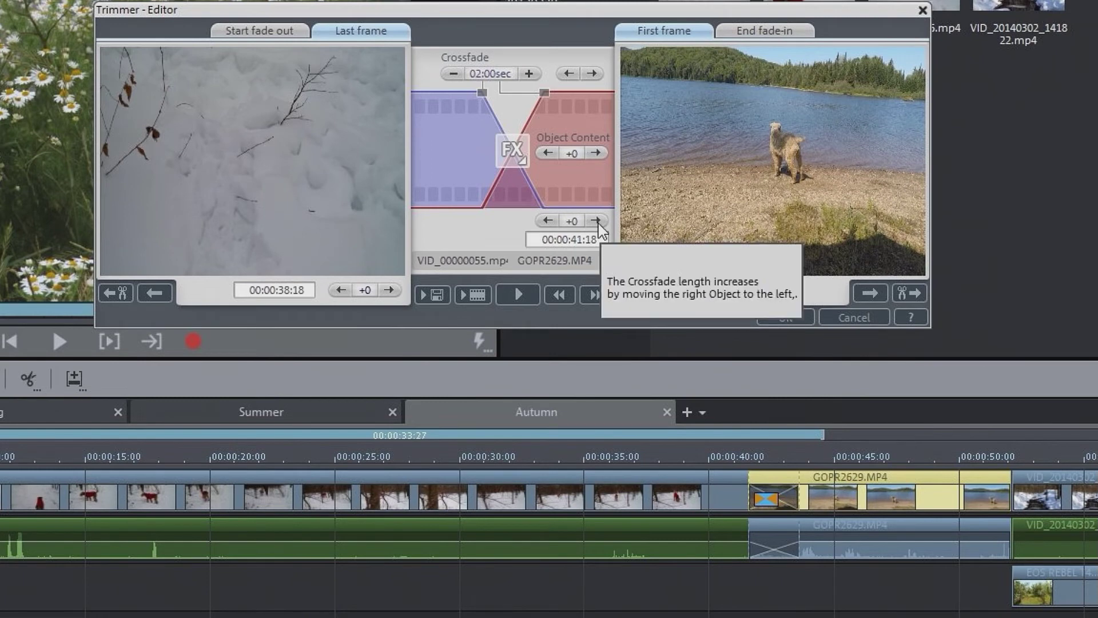
pyautogui.click(599, 223)
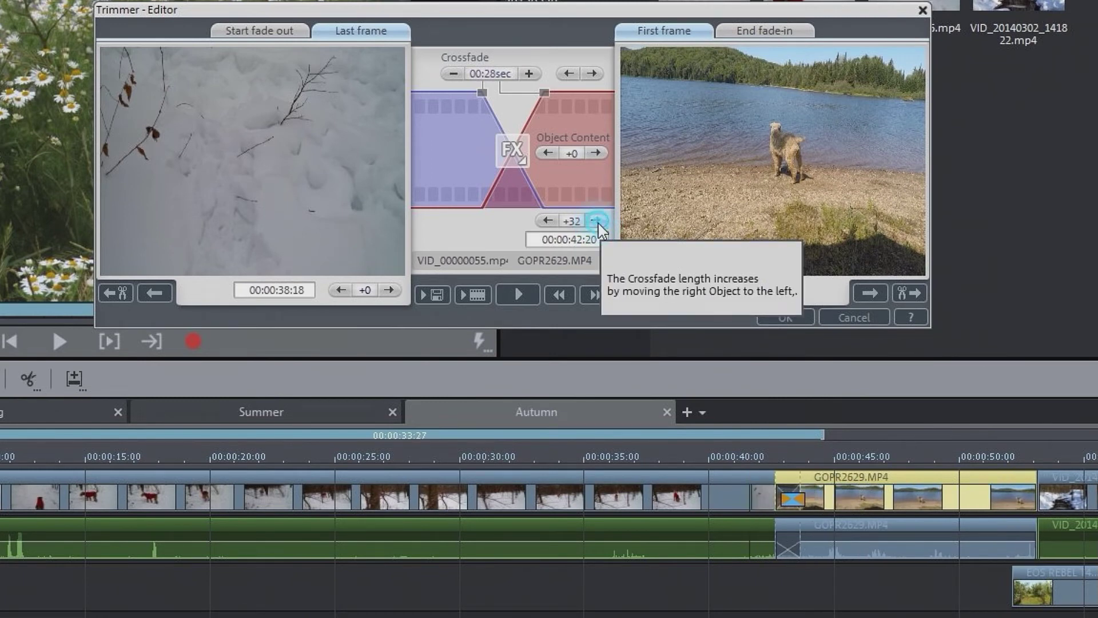
pyautogui.click(598, 223)
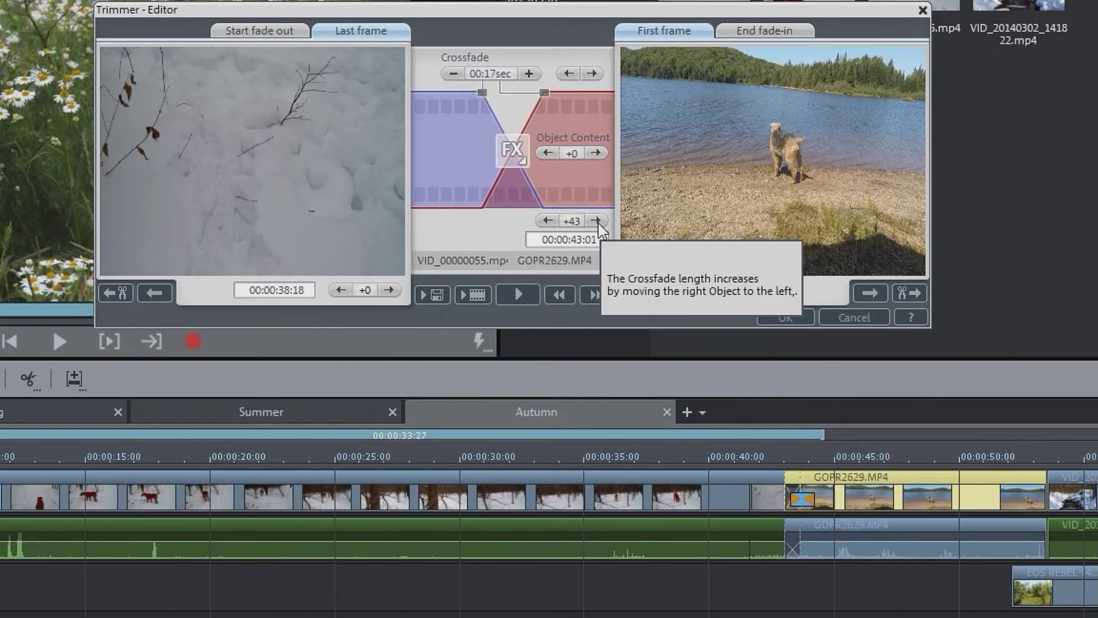
pyautogui.click(598, 223)
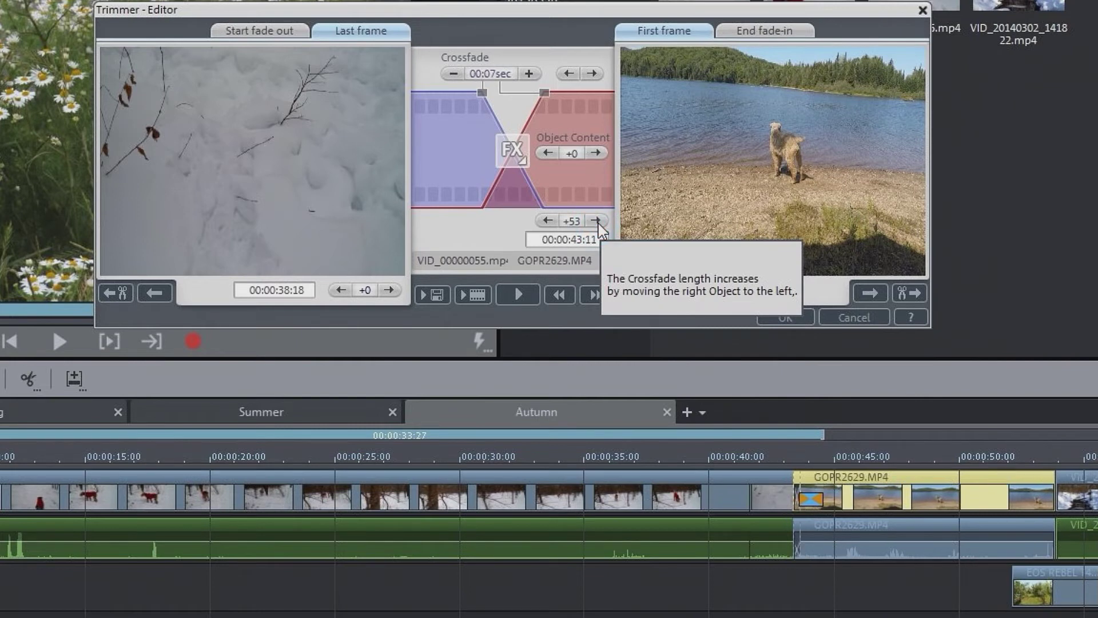
pyautogui.click(598, 223)
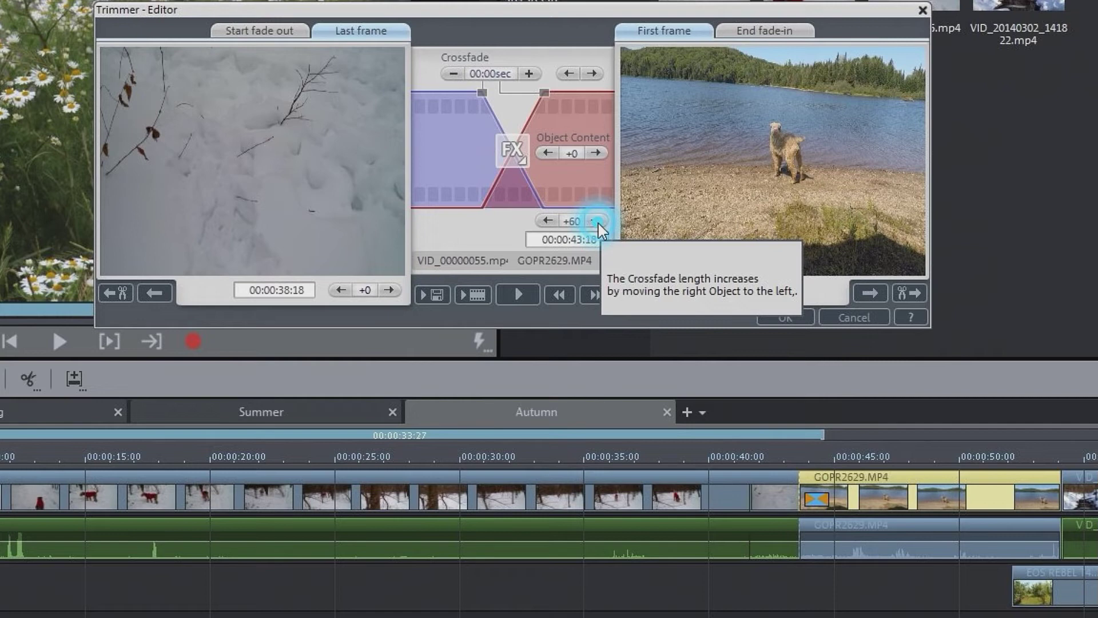
pyautogui.click(791, 314)
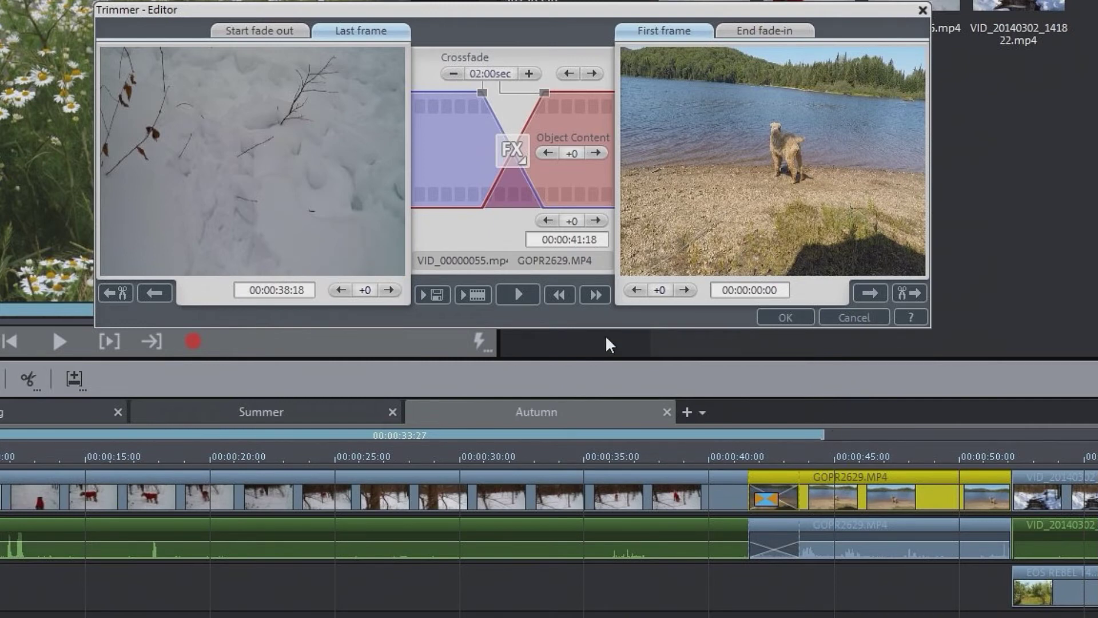
# Step: Trim the snowy clip's end 39 frames earlier using the left object's end-offset arrows
pyautogui.click(342, 290)
pyautogui.click(341, 290)
pyautogui.click(342, 290)
pyautogui.click(341, 290)
pyautogui.click(342, 291)
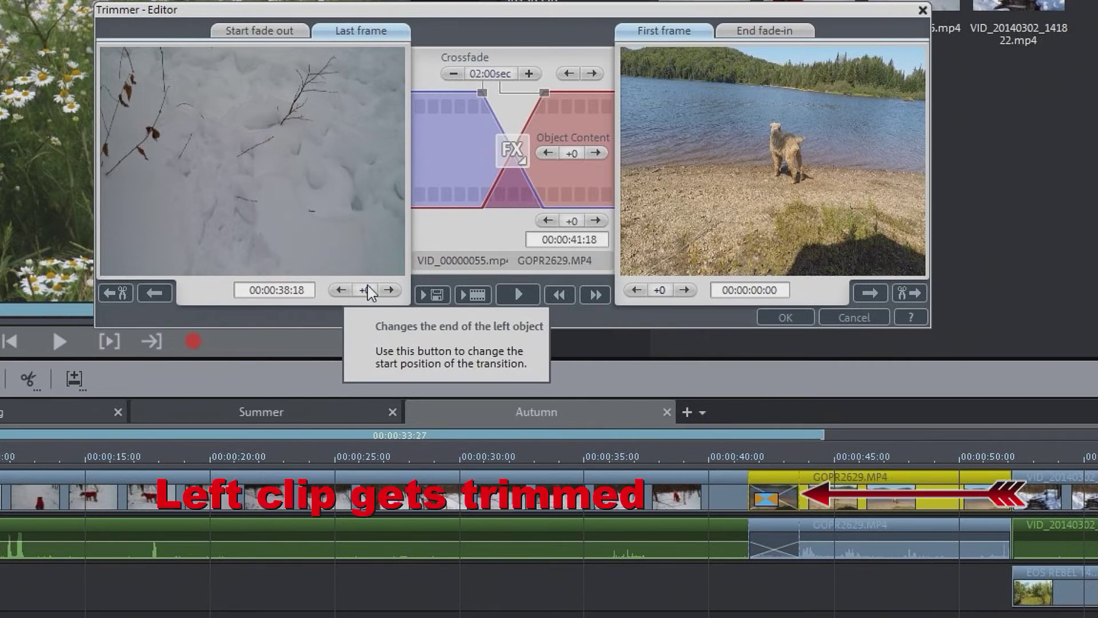
pyautogui.click(390, 290)
pyautogui.click(390, 290)
pyautogui.click(390, 291)
pyautogui.click(390, 291)
pyautogui.click(390, 291)
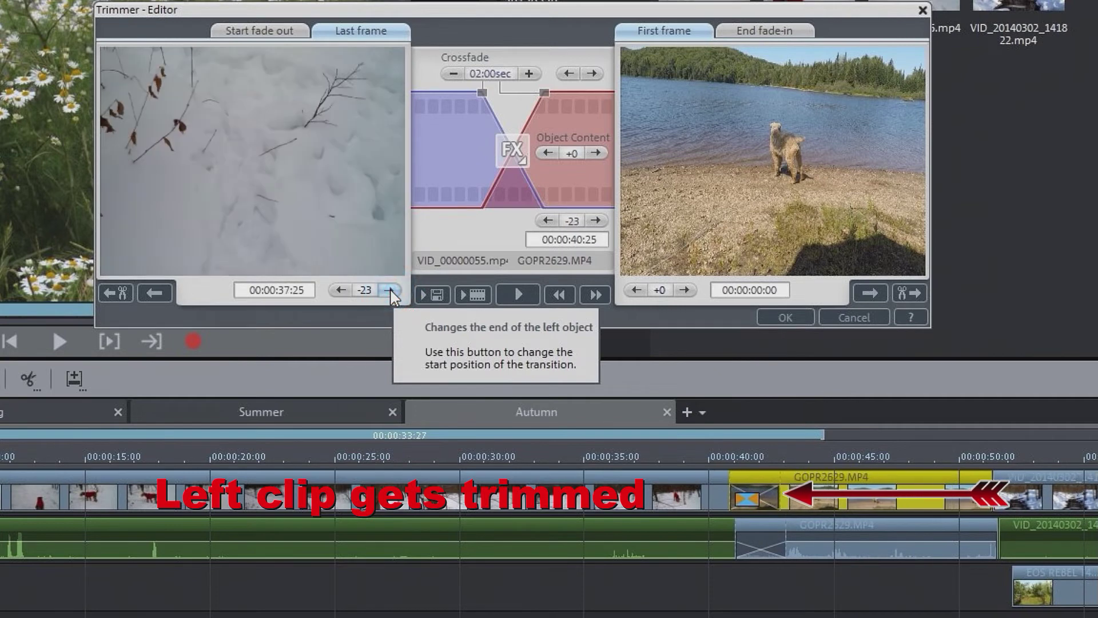
pyautogui.click(391, 291)
pyautogui.click(390, 290)
pyautogui.click(390, 291)
pyautogui.click(390, 291)
pyautogui.click(390, 291)
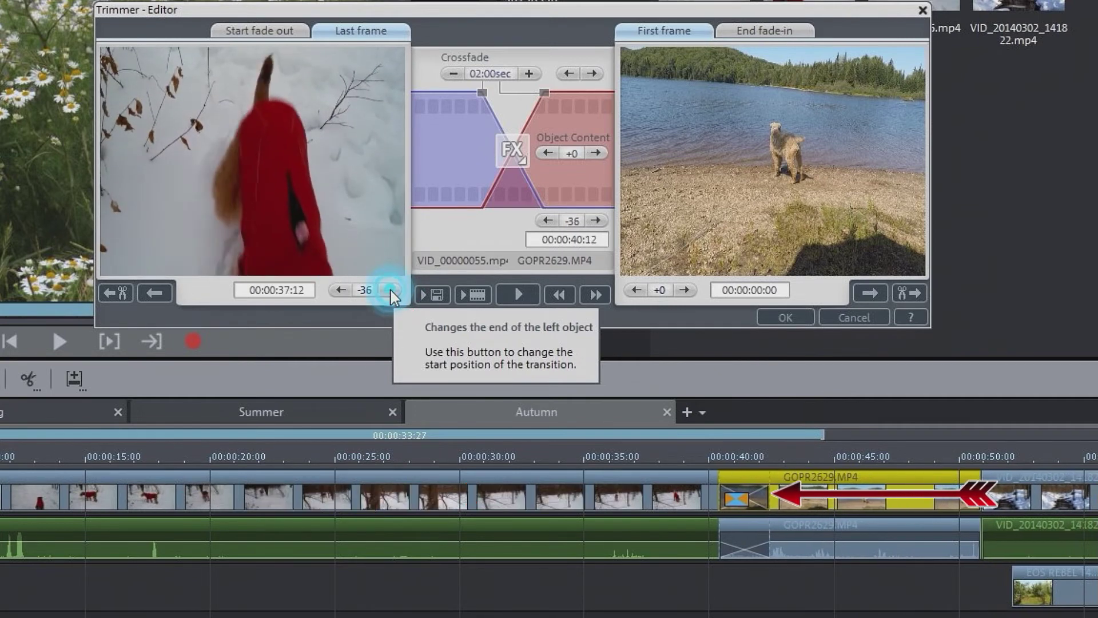
pyautogui.click(391, 290)
pyautogui.click(391, 290)
pyautogui.click(391, 290)
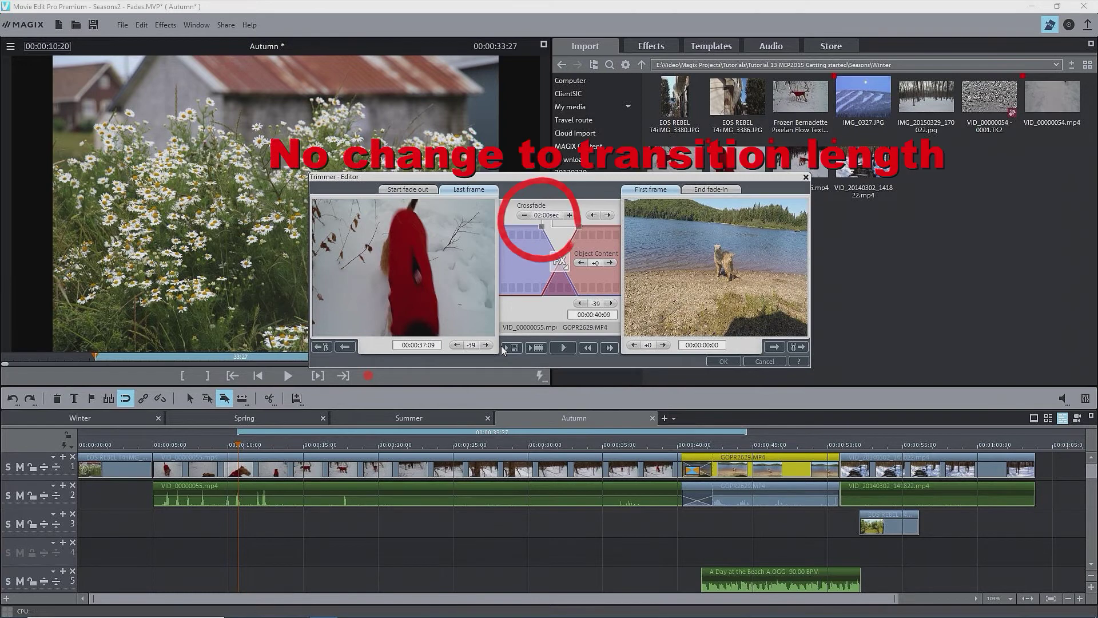
# Step: Readjust the snowy clip's end point, extending it a few frames, and close the Trimmer
pyautogui.click(486, 345)
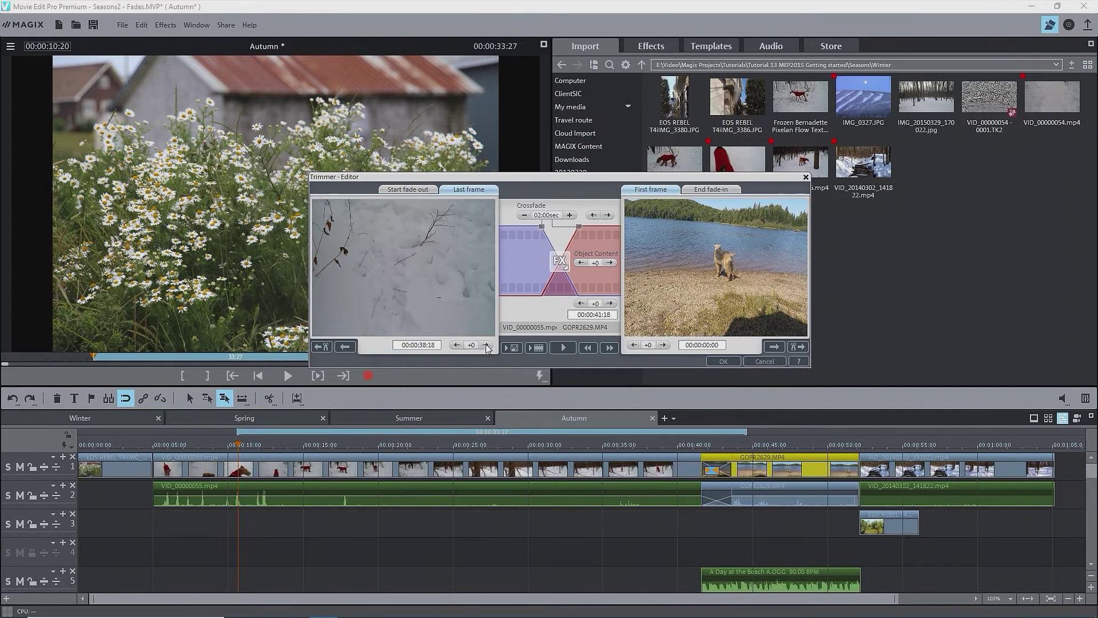
pyautogui.click(485, 344)
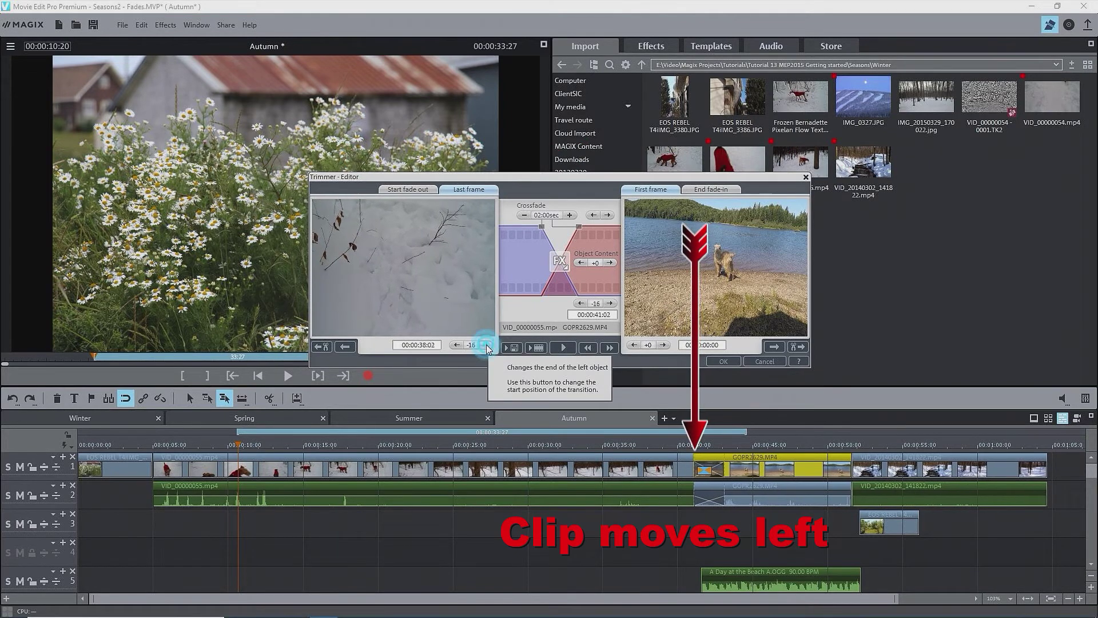
pyautogui.click(486, 346)
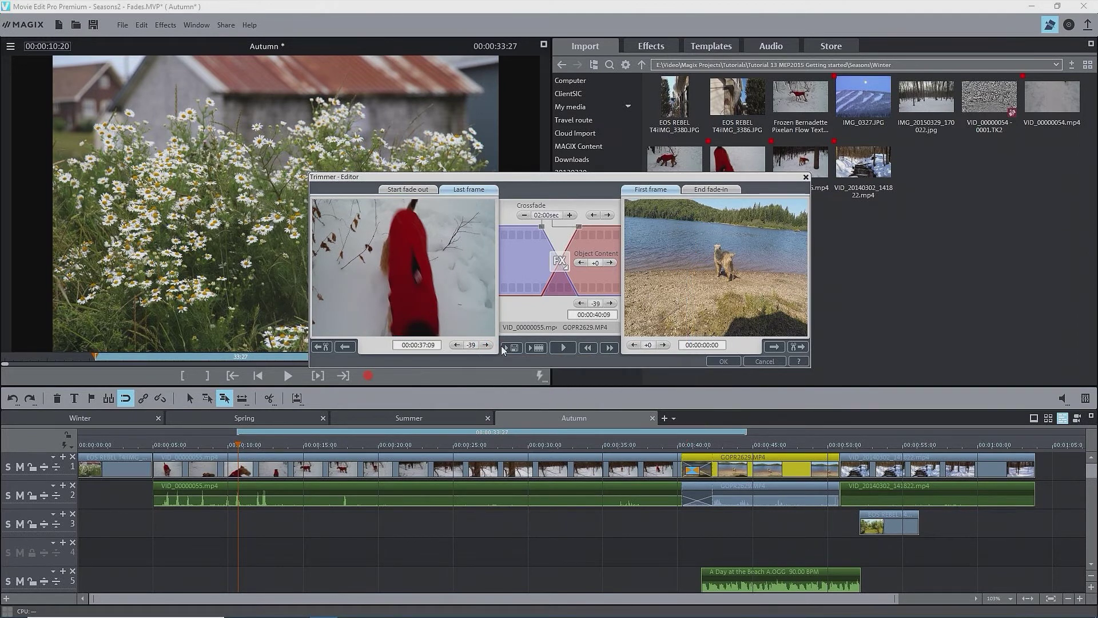
pyautogui.click(456, 345)
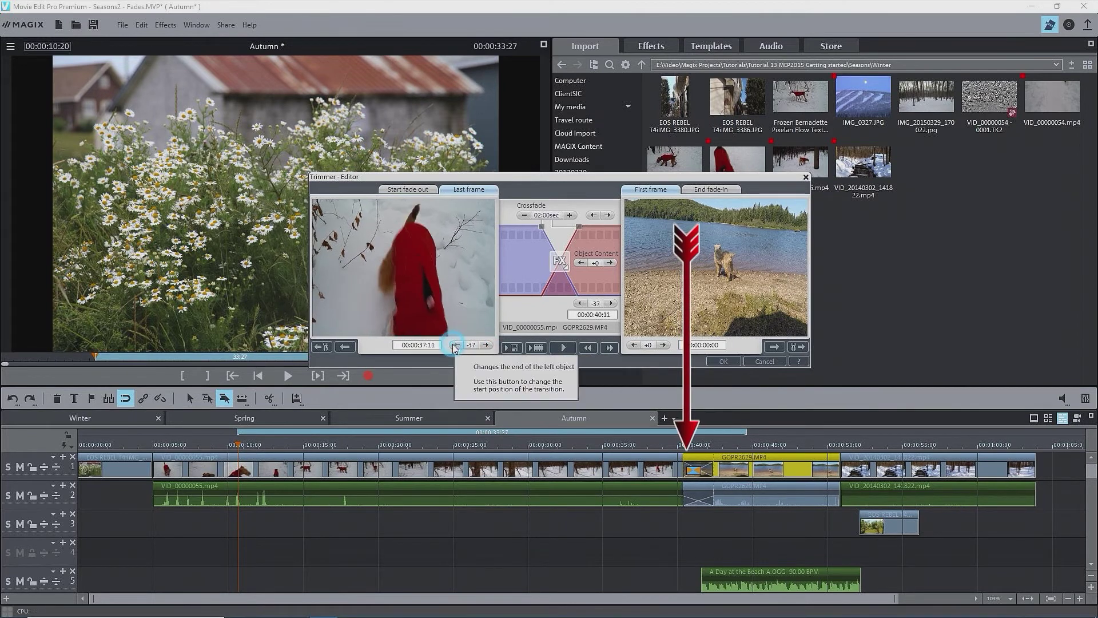
pyautogui.moveTo(455, 346); pyautogui.dragTo(454, 347)
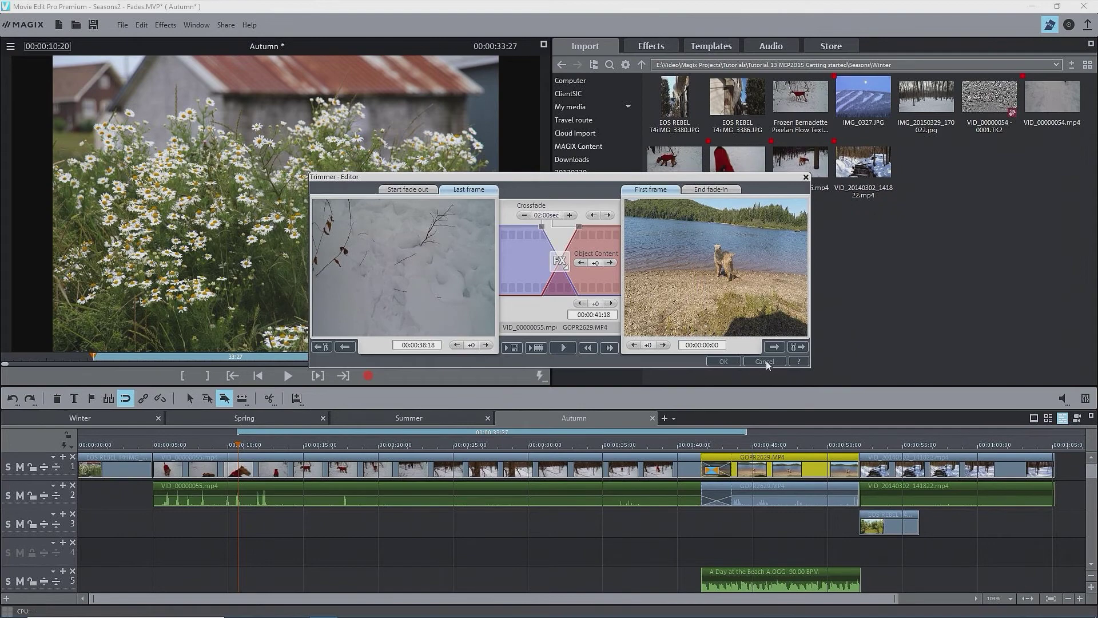
pyautogui.click(765, 360)
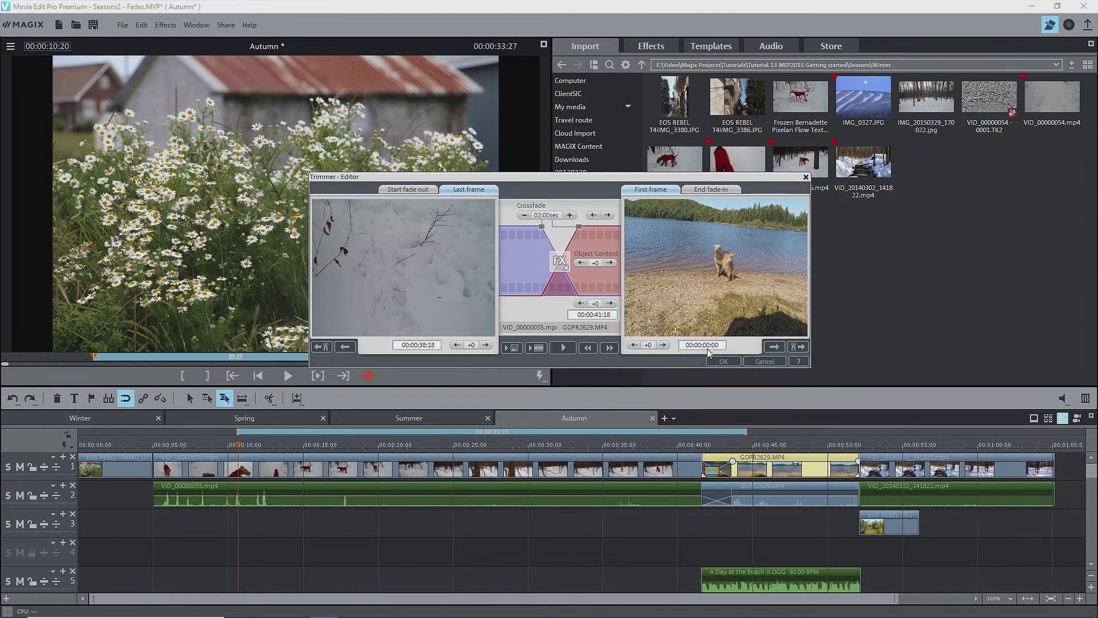
# Step: Trim some frames off the lake clip's start as a trial, then restore it to its beginning
pyautogui.click(663, 345)
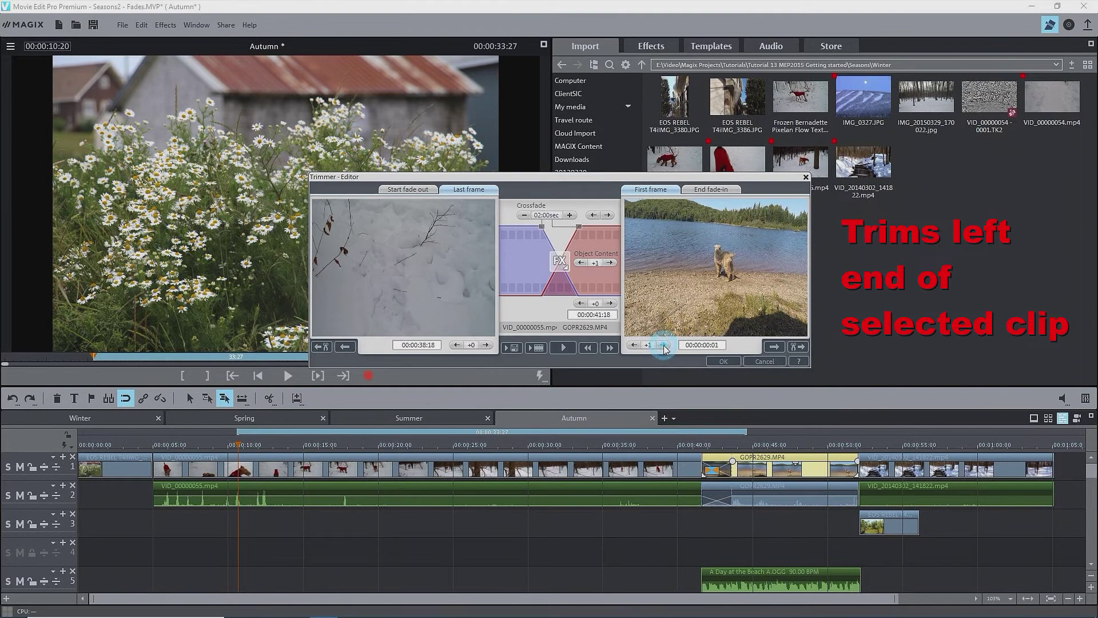
pyautogui.click(663, 345)
pyautogui.click(663, 345)
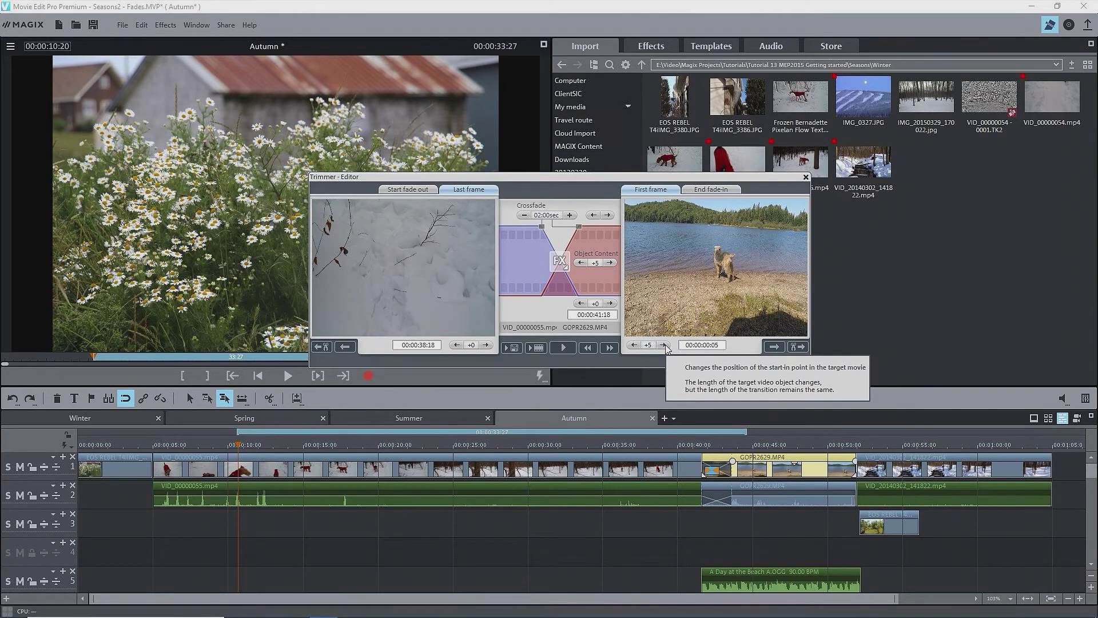
pyautogui.click(664, 346)
pyautogui.moveTo(664, 345); pyautogui.dragTo(664, 345)
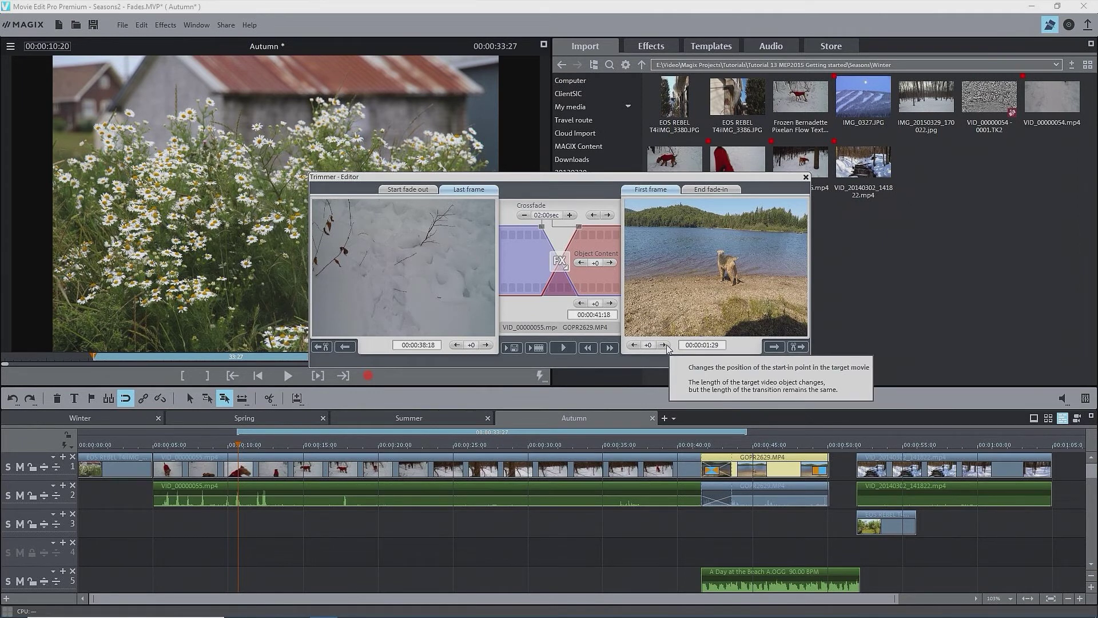
pyautogui.click(633, 346)
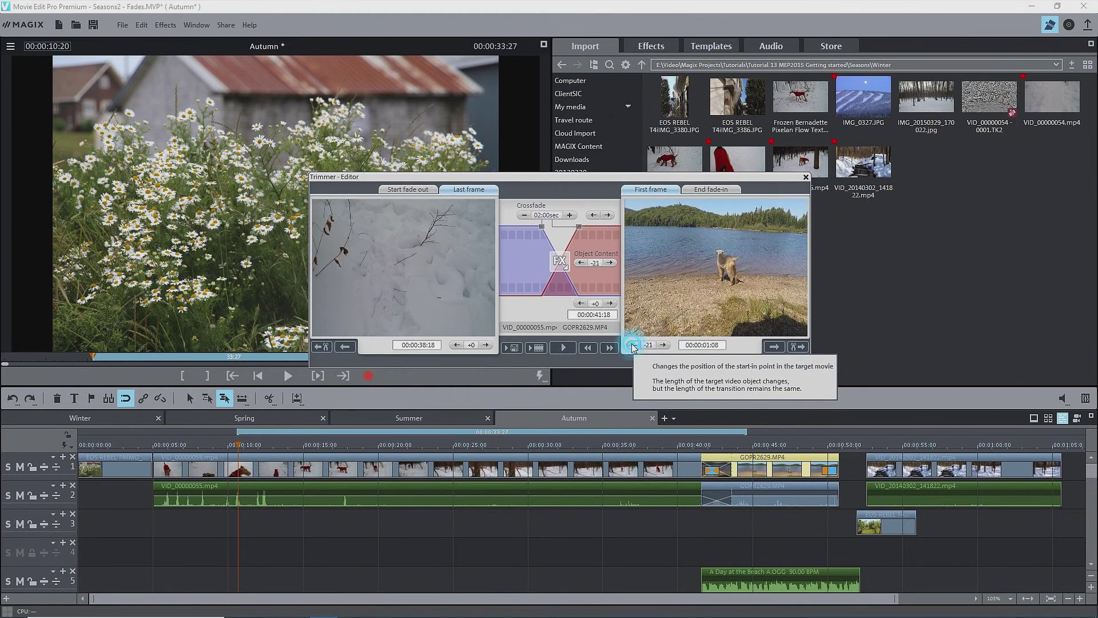
pyautogui.click(633, 346)
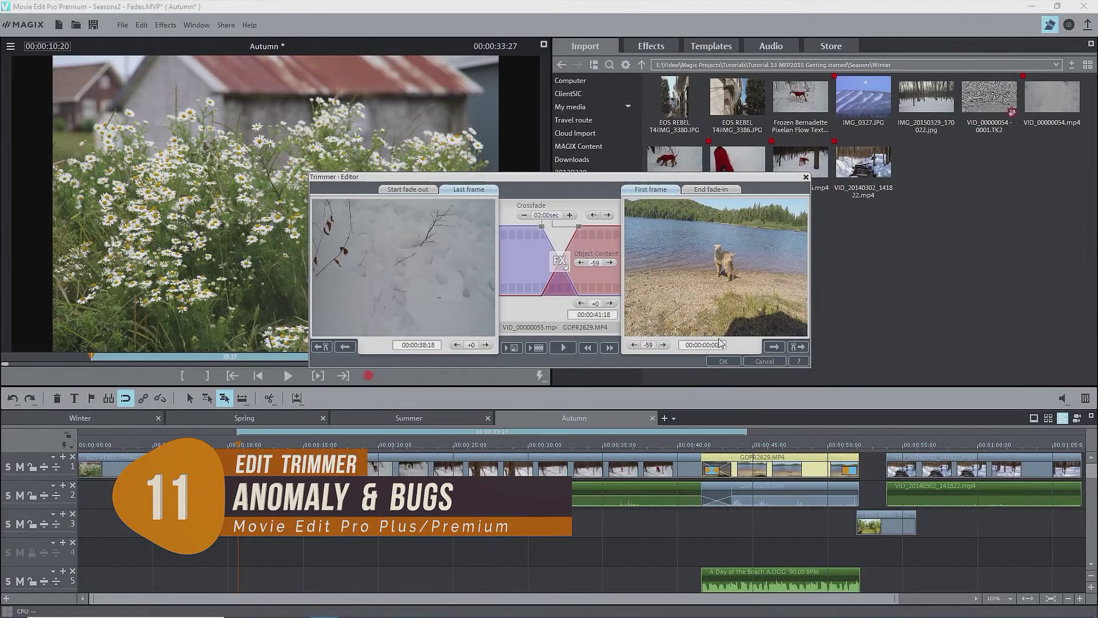
pyautogui.click(764, 362)
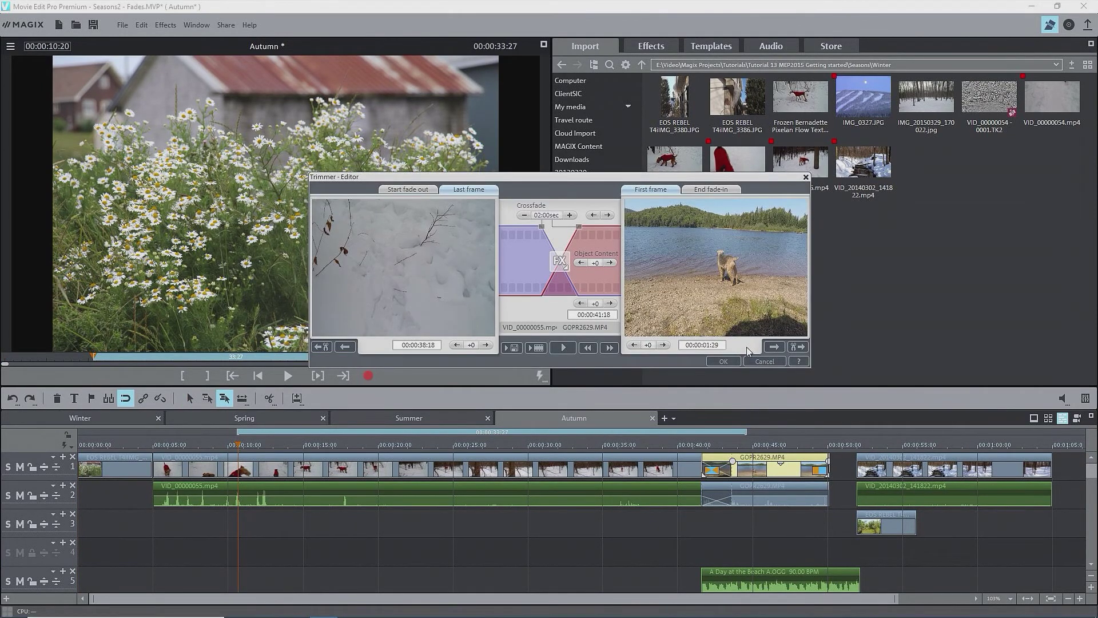
# Step: Advance the lake clip's start by +54 frames so it begins at 00:00:01:24
pyautogui.click(663, 345)
pyautogui.click(663, 345)
pyautogui.click(663, 345)
pyautogui.click(664, 345)
pyautogui.click(664, 345)
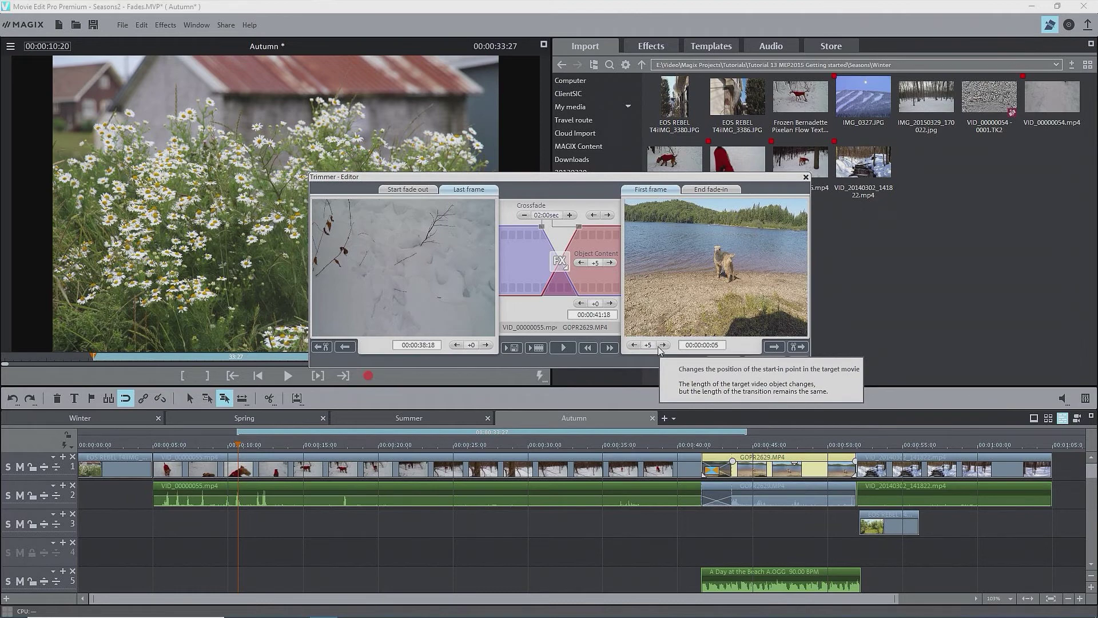
pyautogui.click(663, 345)
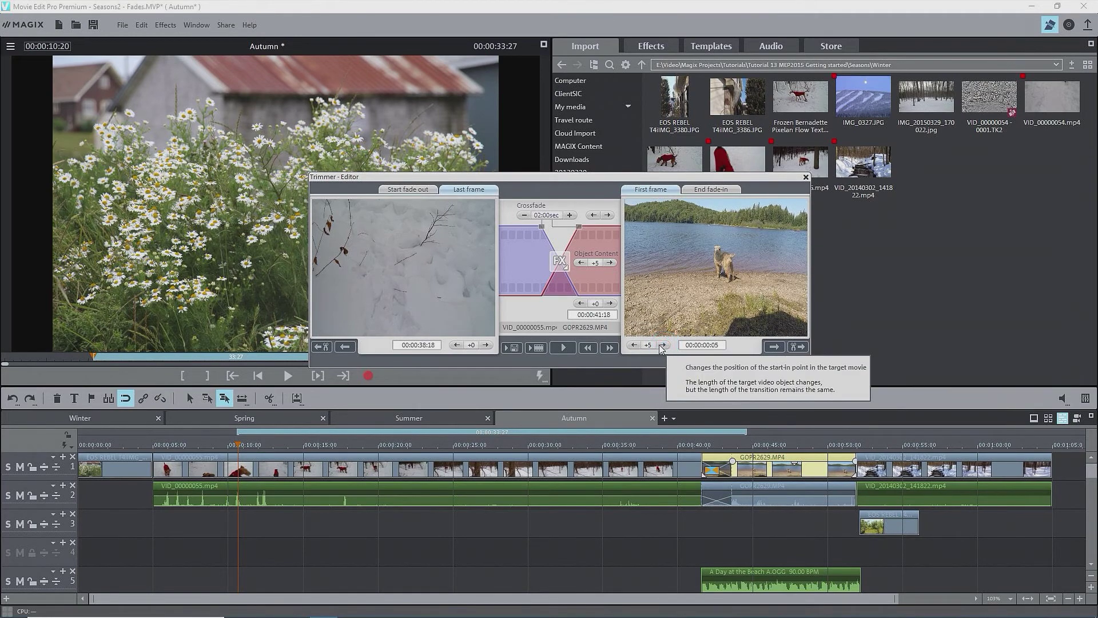
pyautogui.keyDown('ctrl'); pyautogui.keyDown('alt'); pyautogui.click(661, 346); pyautogui.keyUp('alt'); pyautogui.keyUp('ctrl')
pyautogui.keyDown('ctrl'); pyautogui.keyDown('alt'); pyautogui.click(662, 346); pyautogui.keyUp('alt'); pyautogui.keyUp('ctrl')
pyautogui.keyDown('ctrl'); pyautogui.keyDown('alt'); pyautogui.click(662, 346); pyautogui.keyUp('alt'); pyautogui.keyUp('ctrl')
pyautogui.keyDown('ctrl'); pyautogui.keyDown('alt'); pyautogui.click(661, 346); pyautogui.keyUp('alt'); pyautogui.keyUp('ctrl')
pyautogui.keyDown('ctrl'); pyautogui.keyDown('alt'); pyautogui.click(662, 346); pyautogui.keyUp('alt'); pyautogui.keyUp('ctrl')
pyautogui.keyDown('ctrl'); pyautogui.keyDown('alt'); pyautogui.click(663, 346); pyautogui.keyUp('alt'); pyautogui.keyUp('ctrl')
pyautogui.keyDown('ctrl'); pyautogui.keyDown('alt'); pyautogui.click(663, 346); pyautogui.keyUp('alt'); pyautogui.keyUp('ctrl')
pyautogui.keyDown('ctrl'); pyautogui.keyDown('alt'); pyautogui.click(663, 346); pyautogui.keyUp('alt'); pyautogui.keyUp('ctrl')
pyautogui.keyDown('ctrl'); pyautogui.keyDown('alt'); pyautogui.click(663, 346); pyautogui.keyUp('alt'); pyautogui.keyUp('ctrl')
pyautogui.keyDown('ctrl'); pyautogui.keyDown('alt'); pyautogui.click(663, 346); pyautogui.keyUp('alt'); pyautogui.keyUp('ctrl')
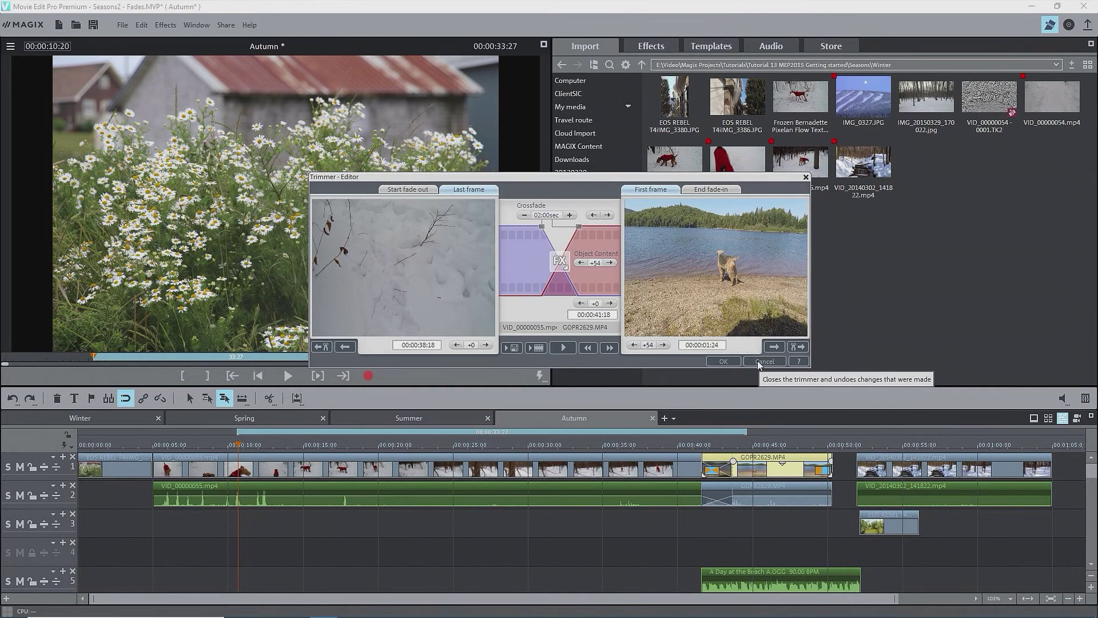
# Step: Cancel the lake trim, apply the Stripes 2 transition, preview it and confirm with OK
pyautogui.click(758, 360)
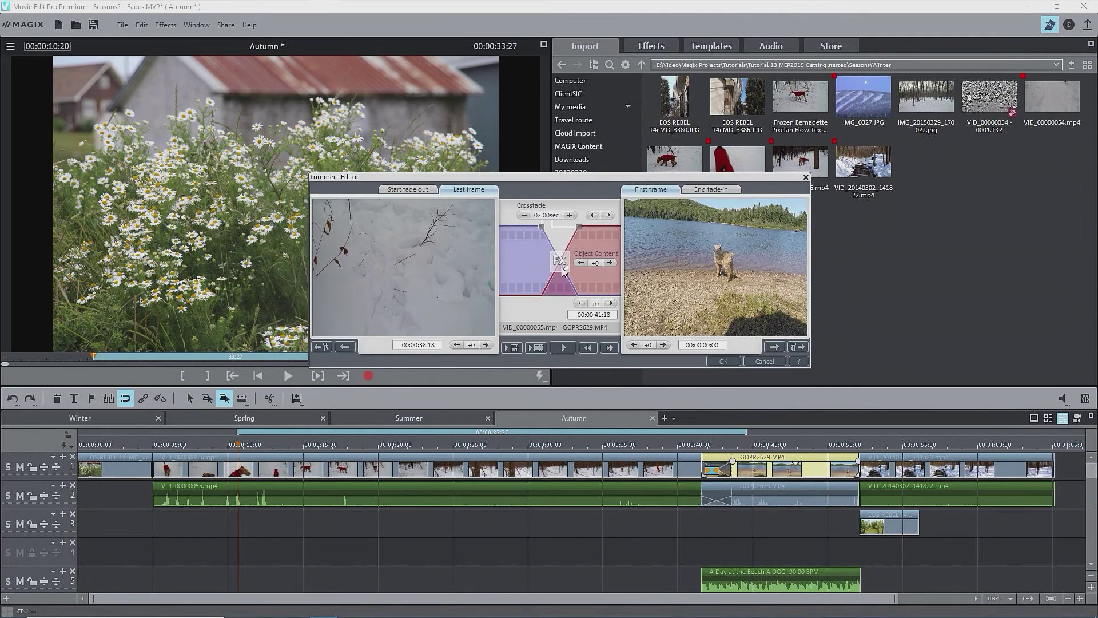
pyautogui.click(564, 347)
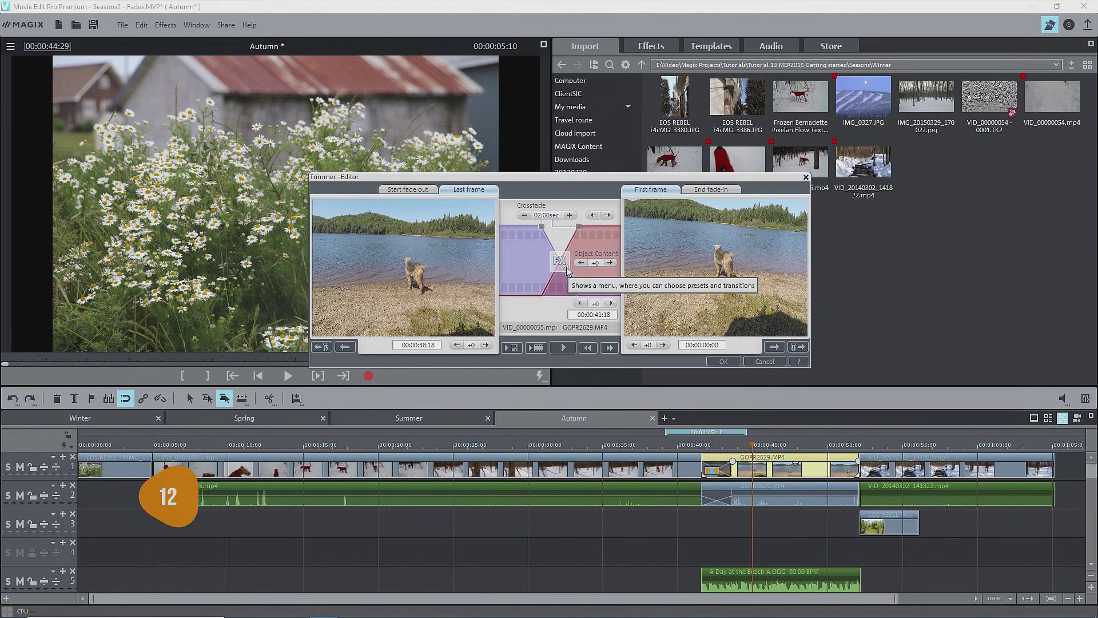
pyautogui.click(566, 266)
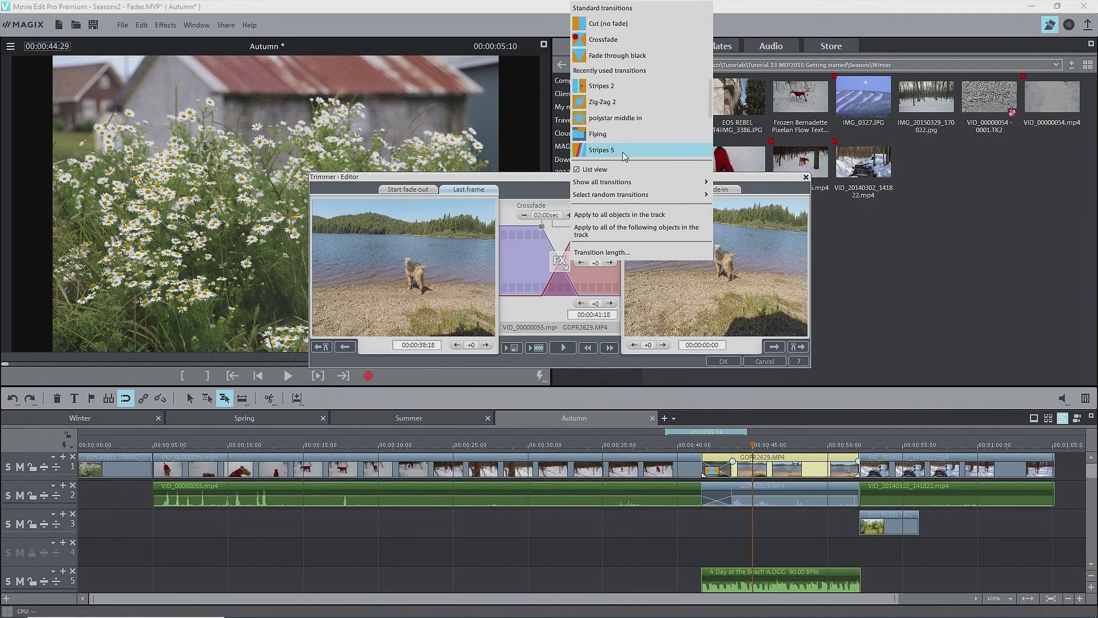
pyautogui.click(613, 87)
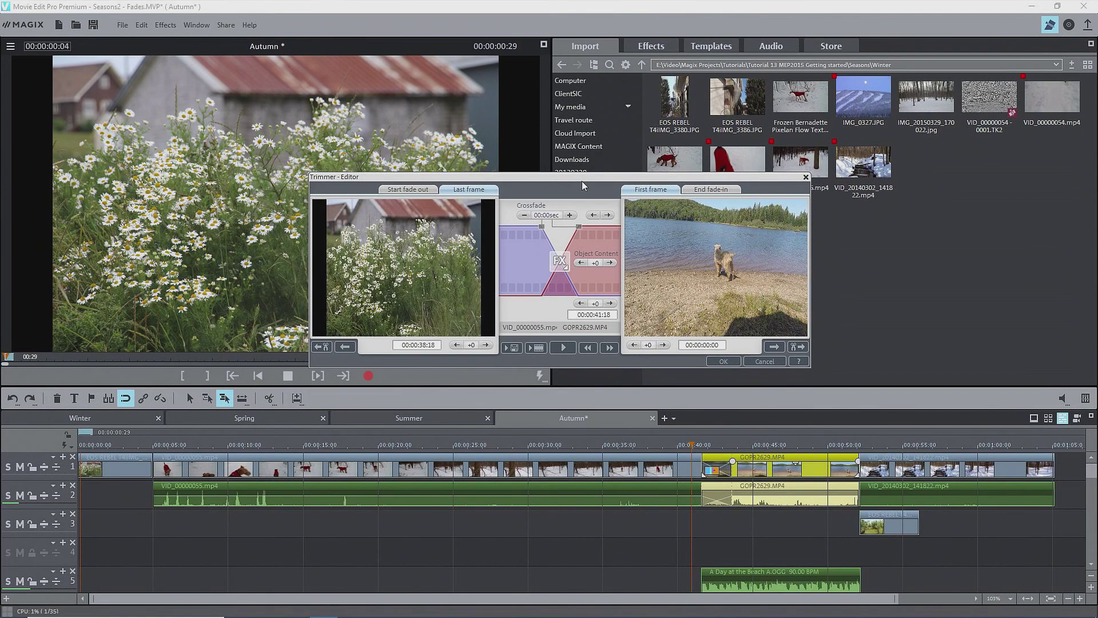
pyautogui.click(563, 347)
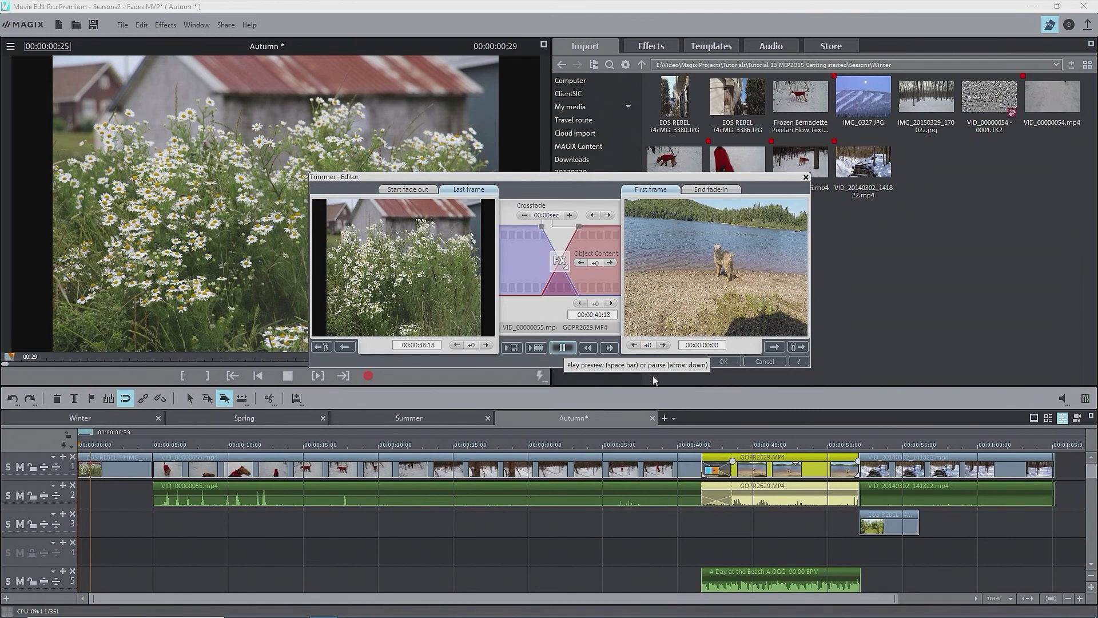
pyautogui.click(722, 362)
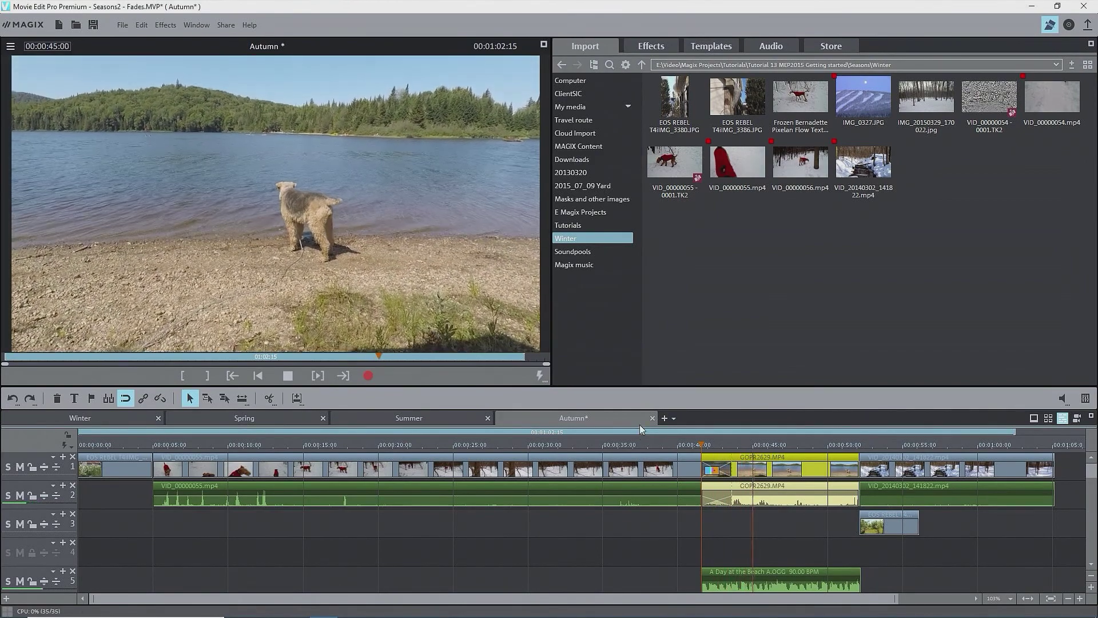
# Step: Stop playback and reopen the Trimmer on the snowy-to-lake crossfade with Ctrl+T
pyautogui.press('space')
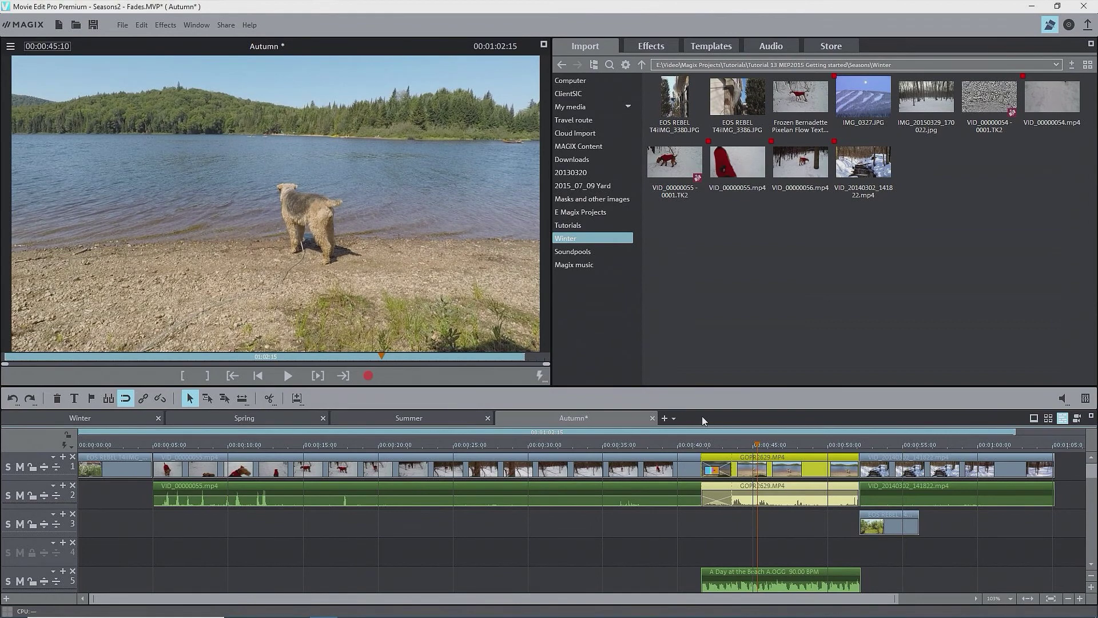
pyautogui.hotkey('ctrl', 't')
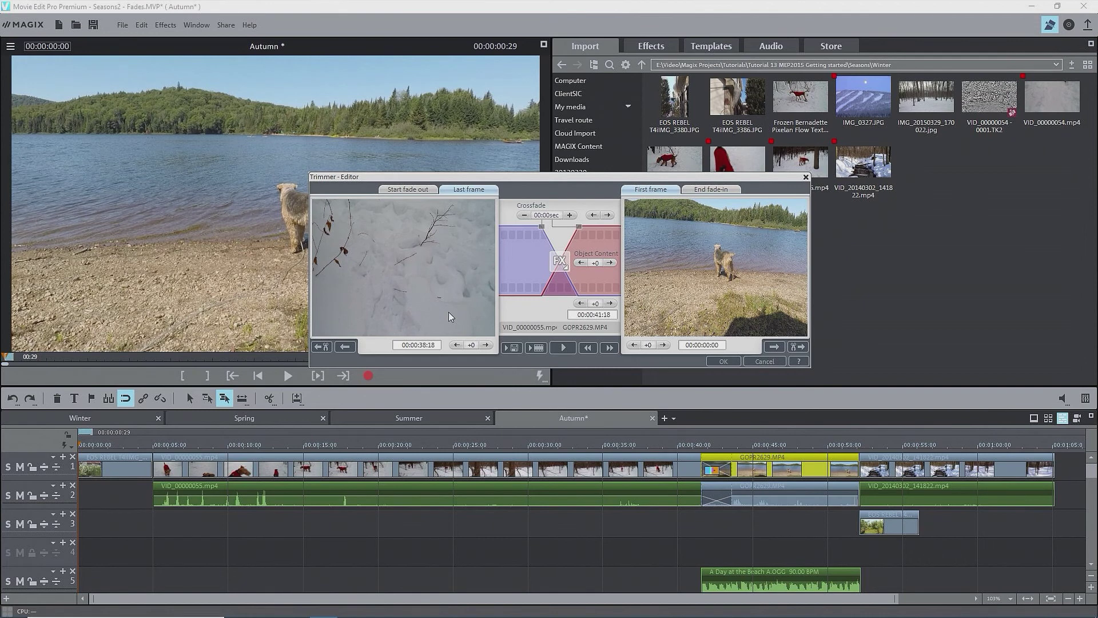
# Step: Inspect the crossfade position, snowy clip end and lake clip start timecodes
pyautogui.doubleClick(600, 315)
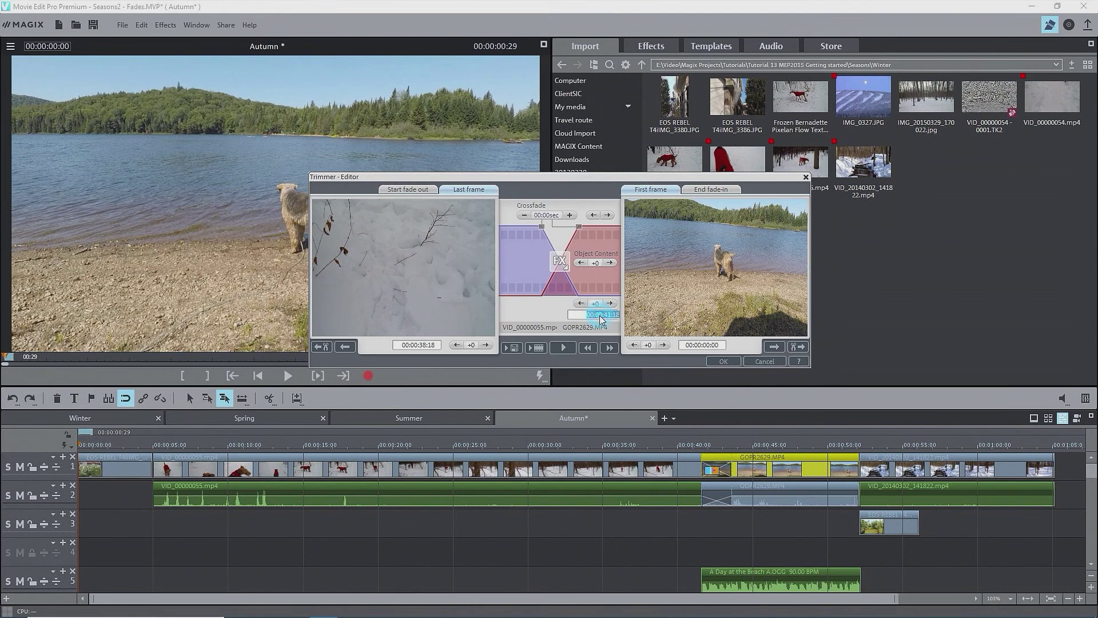
pyautogui.click(608, 314)
pyautogui.click(421, 345)
pyautogui.click(421, 346)
pyautogui.click(429, 346)
pyautogui.click(707, 345)
pyautogui.click(708, 346)
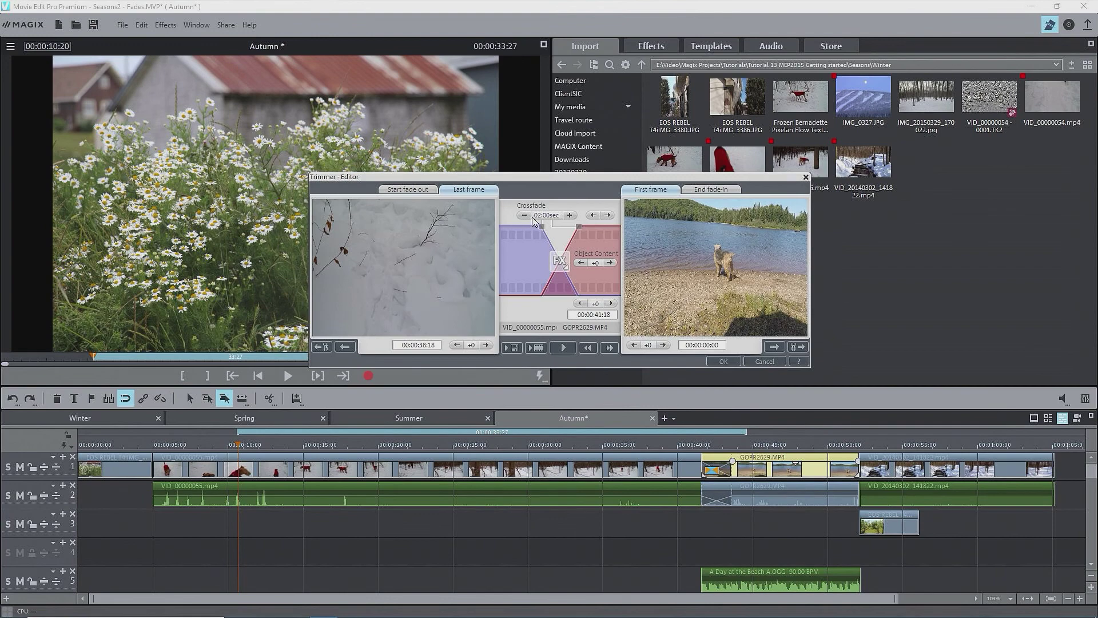
# Step: Shorten the crossfade to 00:12sec, nudge its position, then lengthen it to 00:29sec
pyautogui.click(523, 215)
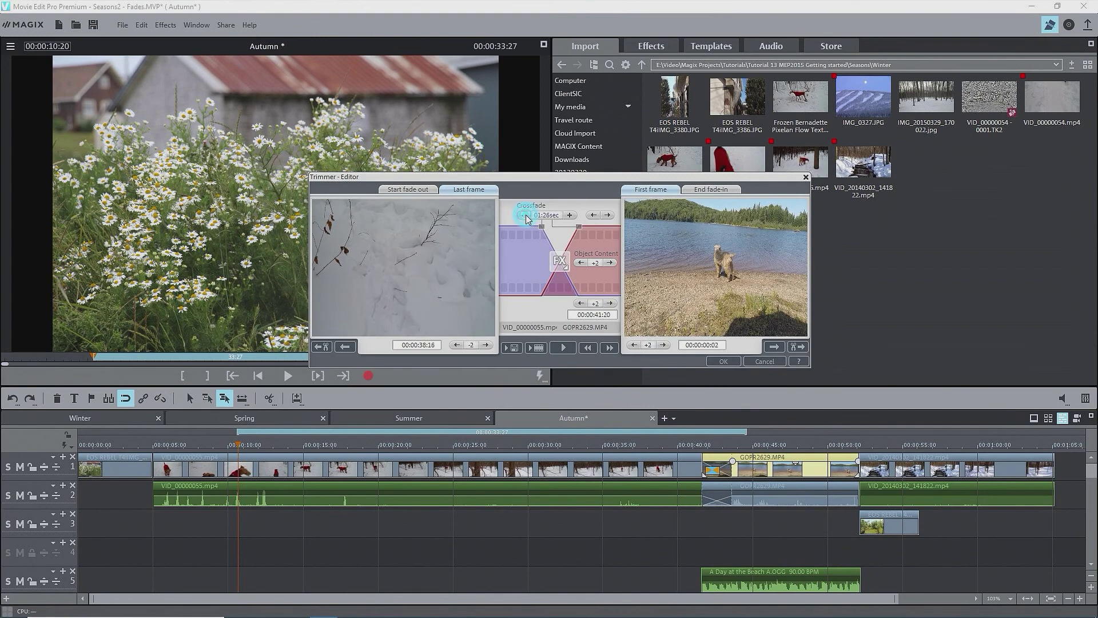
pyautogui.click(571, 216)
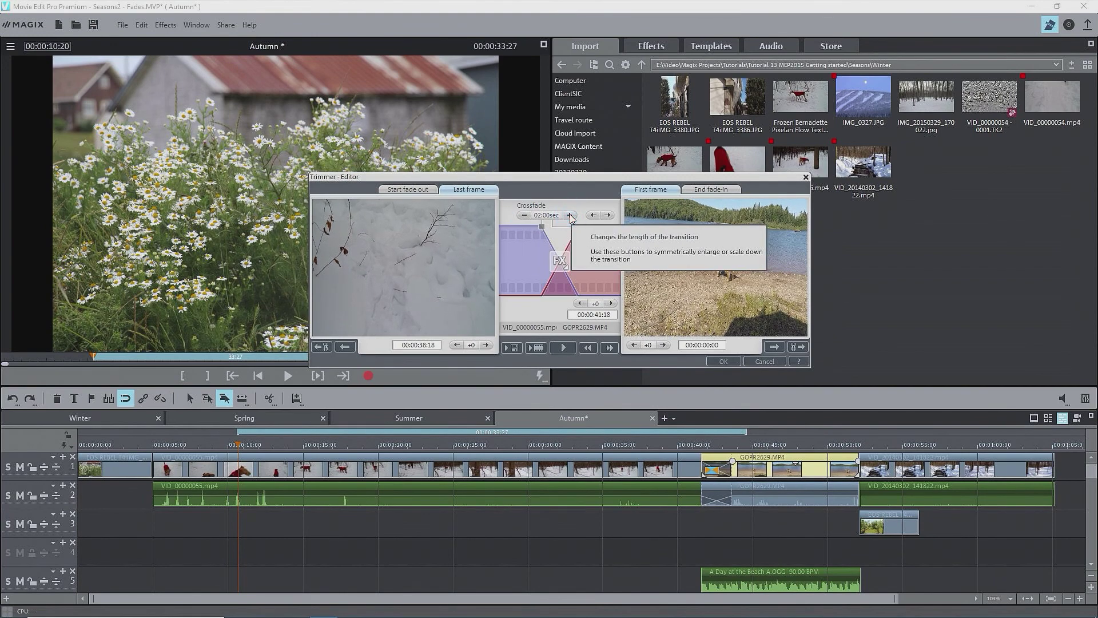
pyautogui.click(524, 215)
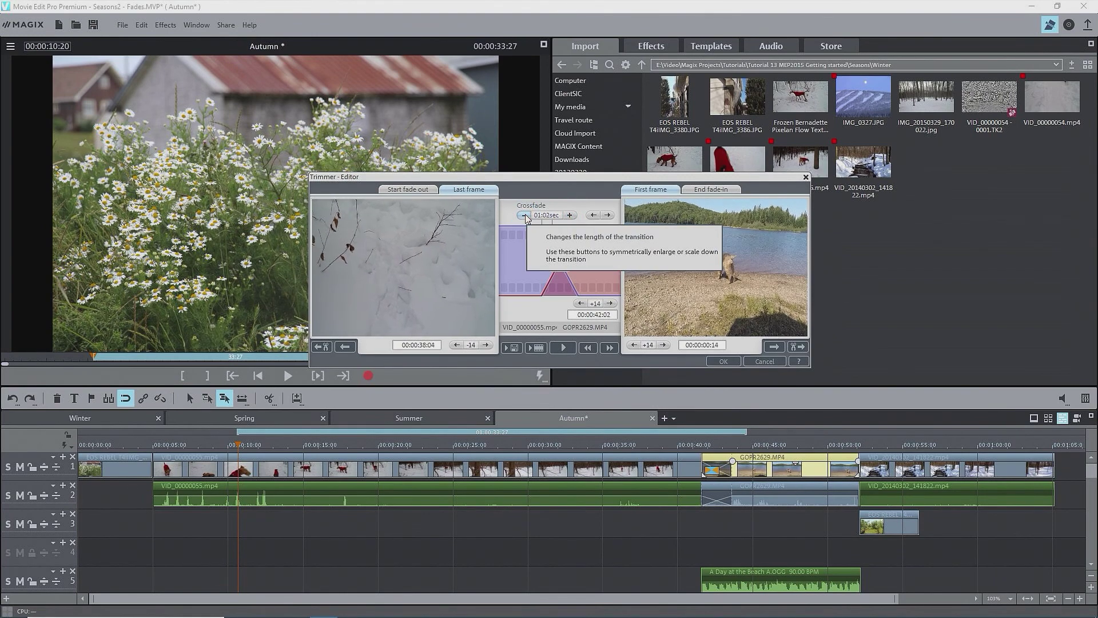
pyautogui.click(524, 216)
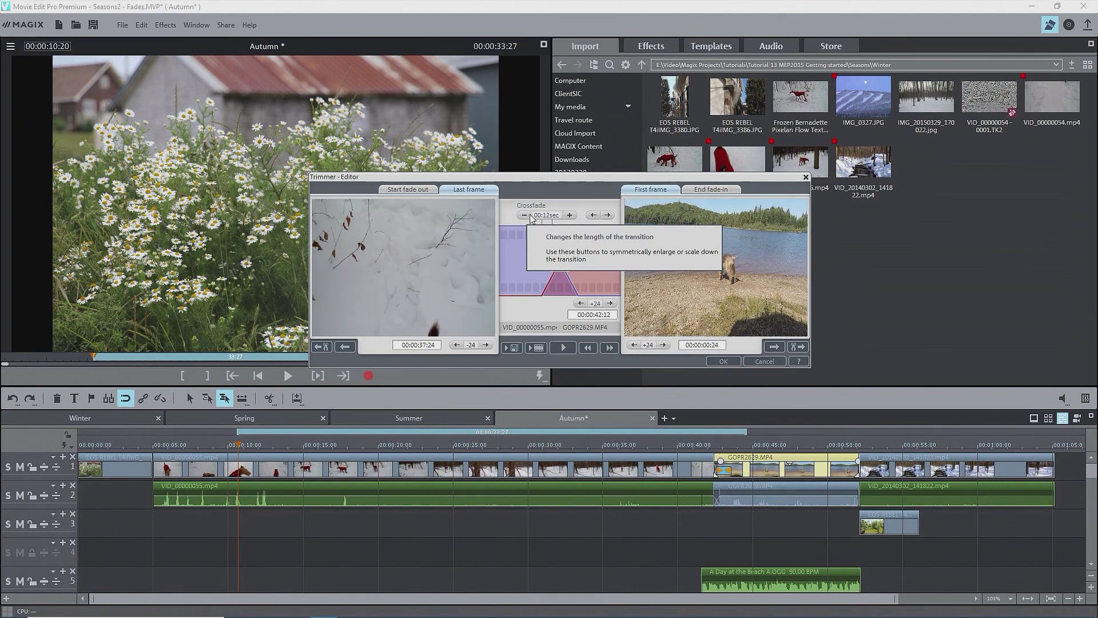
pyautogui.click(593, 215)
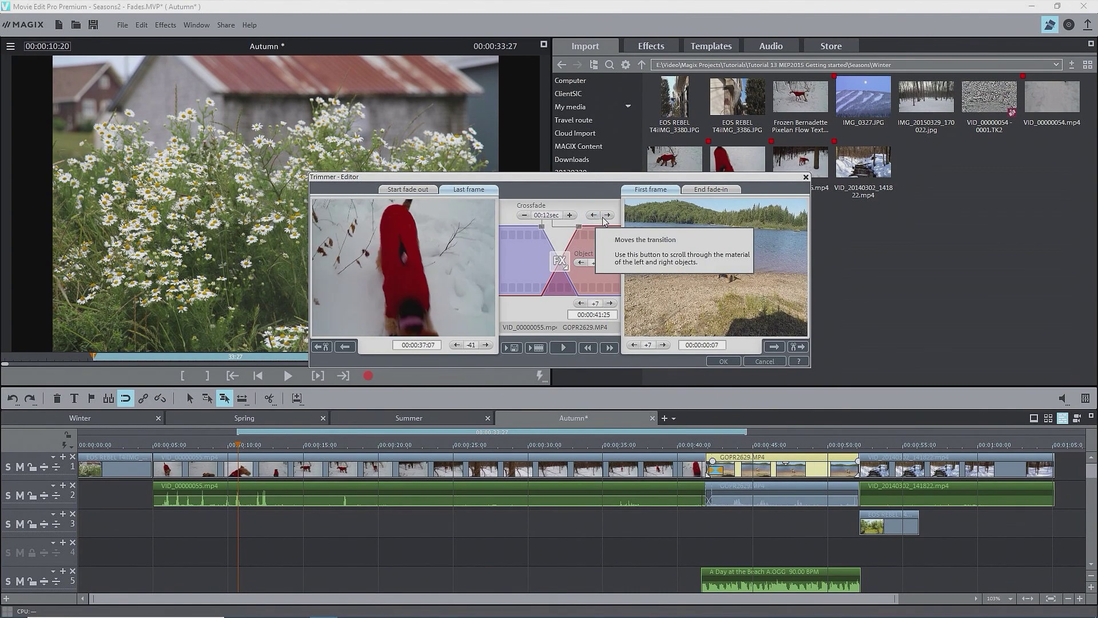
pyautogui.click(607, 215)
pyautogui.click(581, 263)
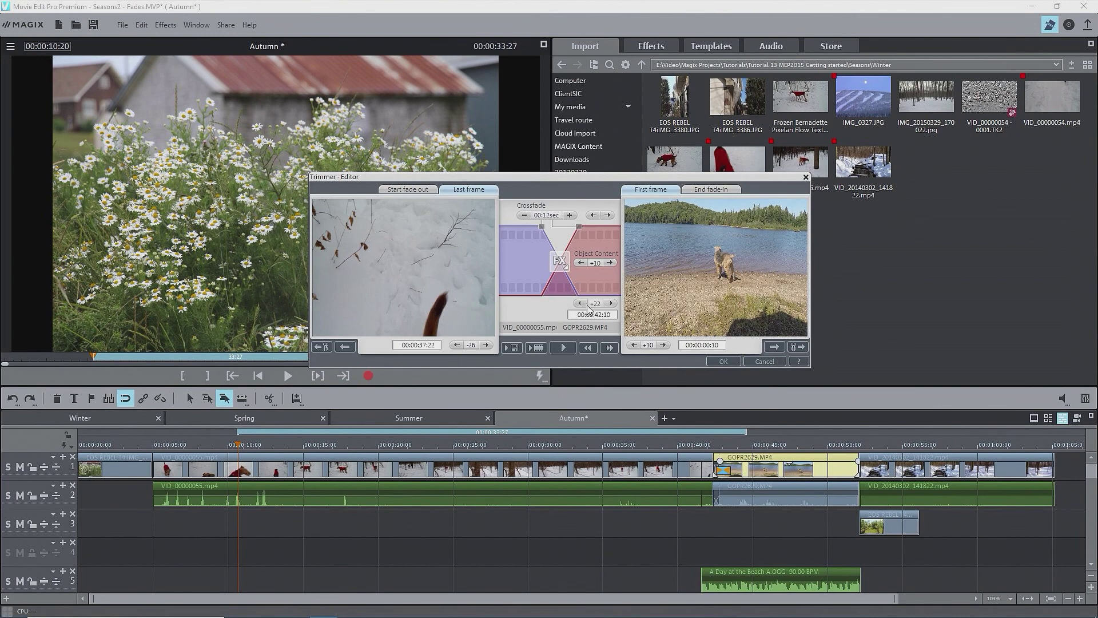
pyautogui.click(581, 303)
pyautogui.click(581, 303)
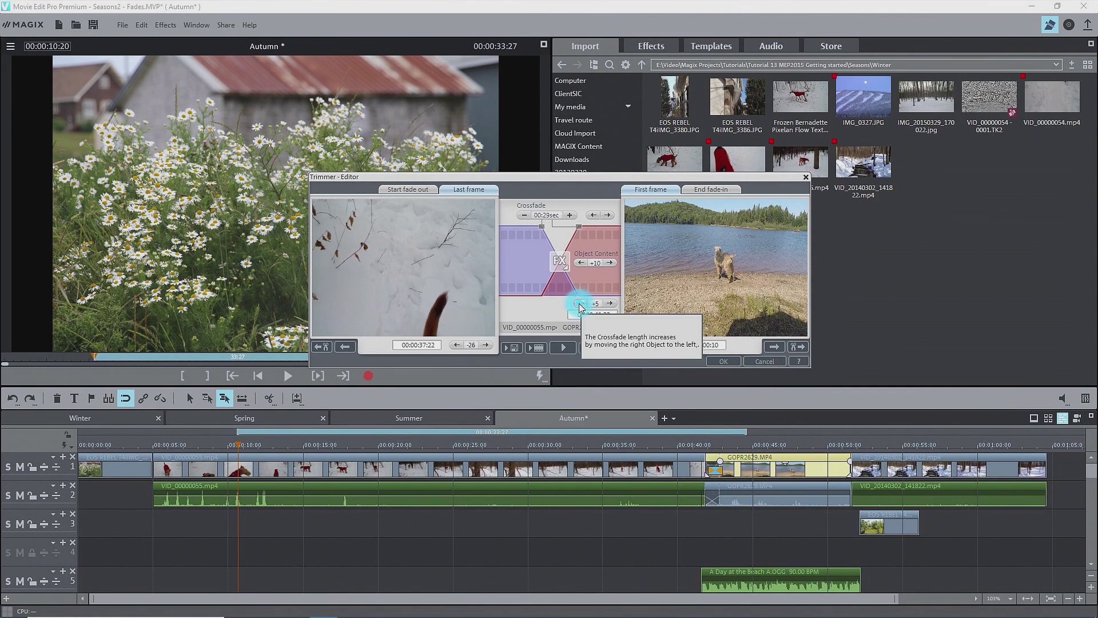